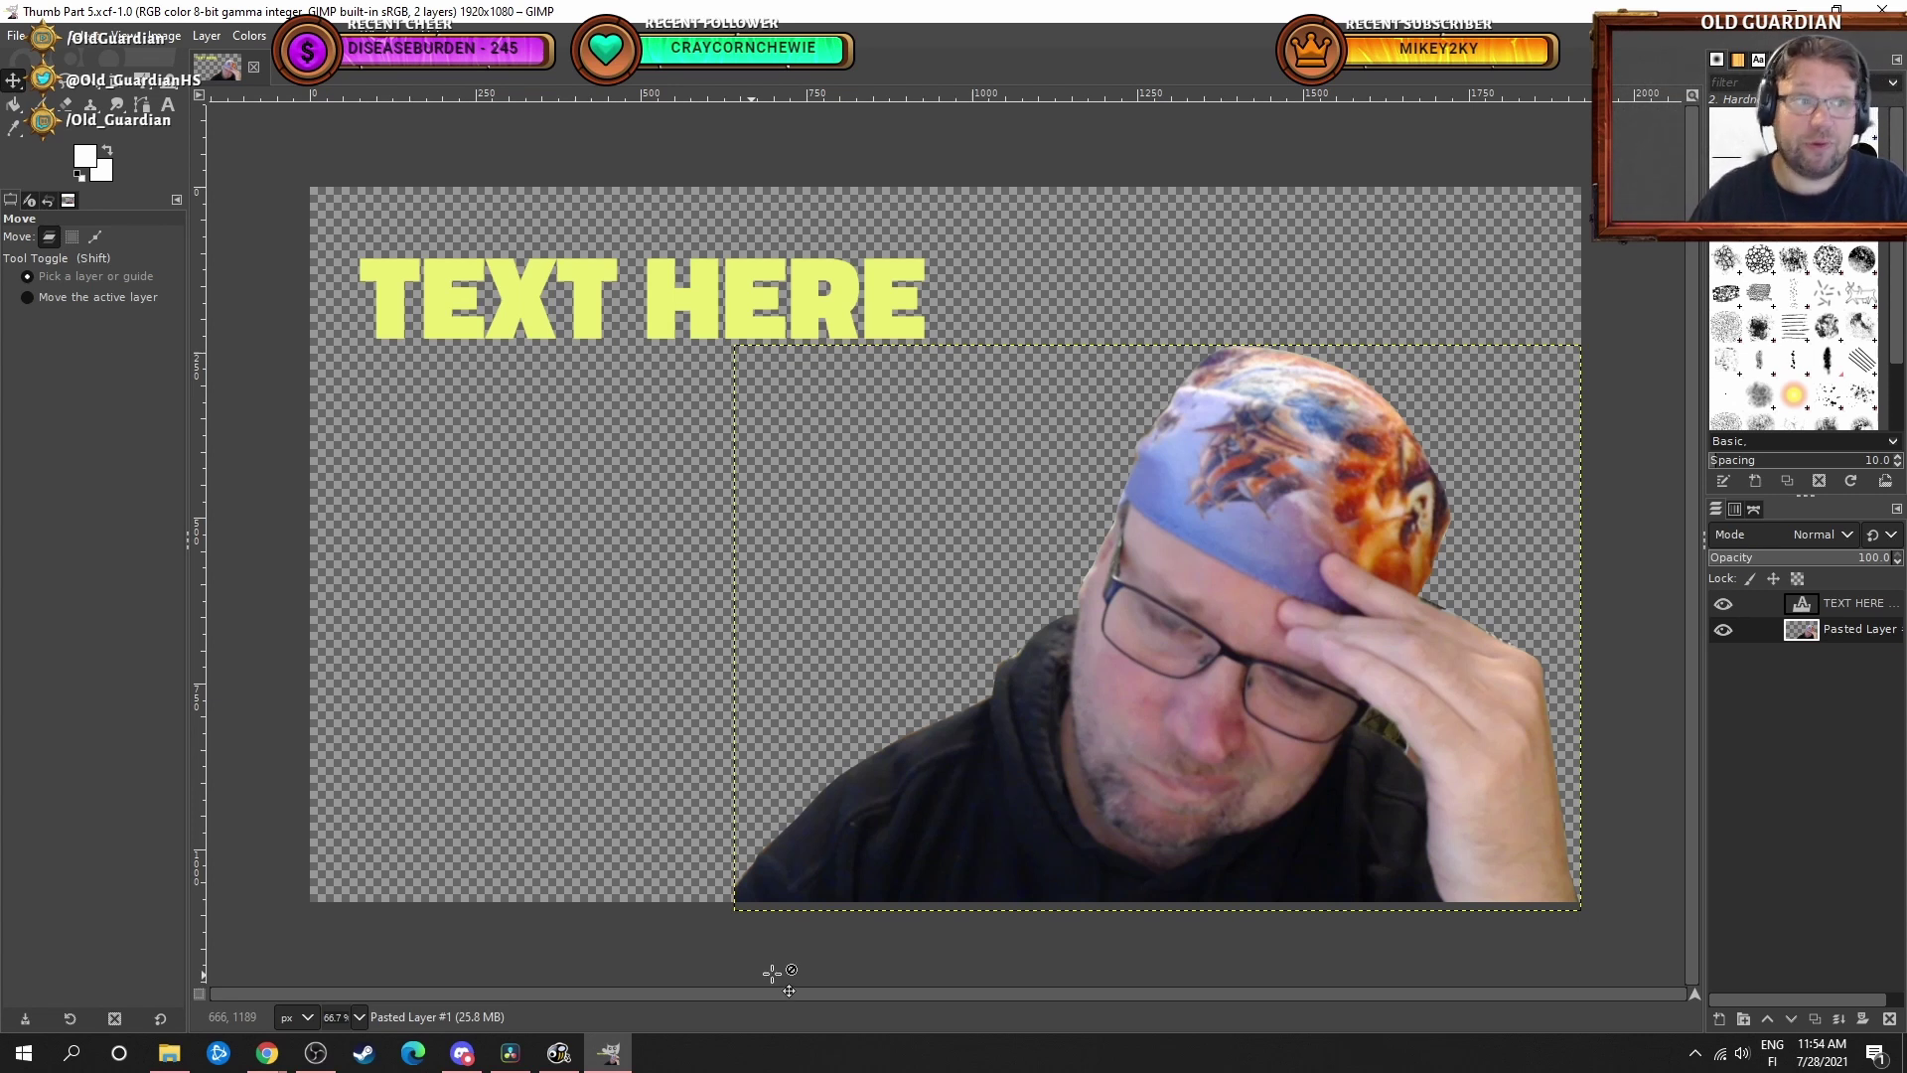
# Nudge the face cutout into the bottom-right corner, then select the TEXT HERE layer for editing.
pyautogui.moveTo(1229, 750)
pyautogui.mouseDown()
pyautogui.moveTo(1087, 653)
pyautogui.moveTo(1173, 716)
pyautogui.moveTo(1224, 659)
pyautogui.moveTo(1123, 643)
pyautogui.moveTo(930, 660)
pyautogui.moveTo(1286, 644)
pyautogui.moveTo(1236, 631)
pyautogui.moveTo(1235, 744)
pyautogui.mouseUp()
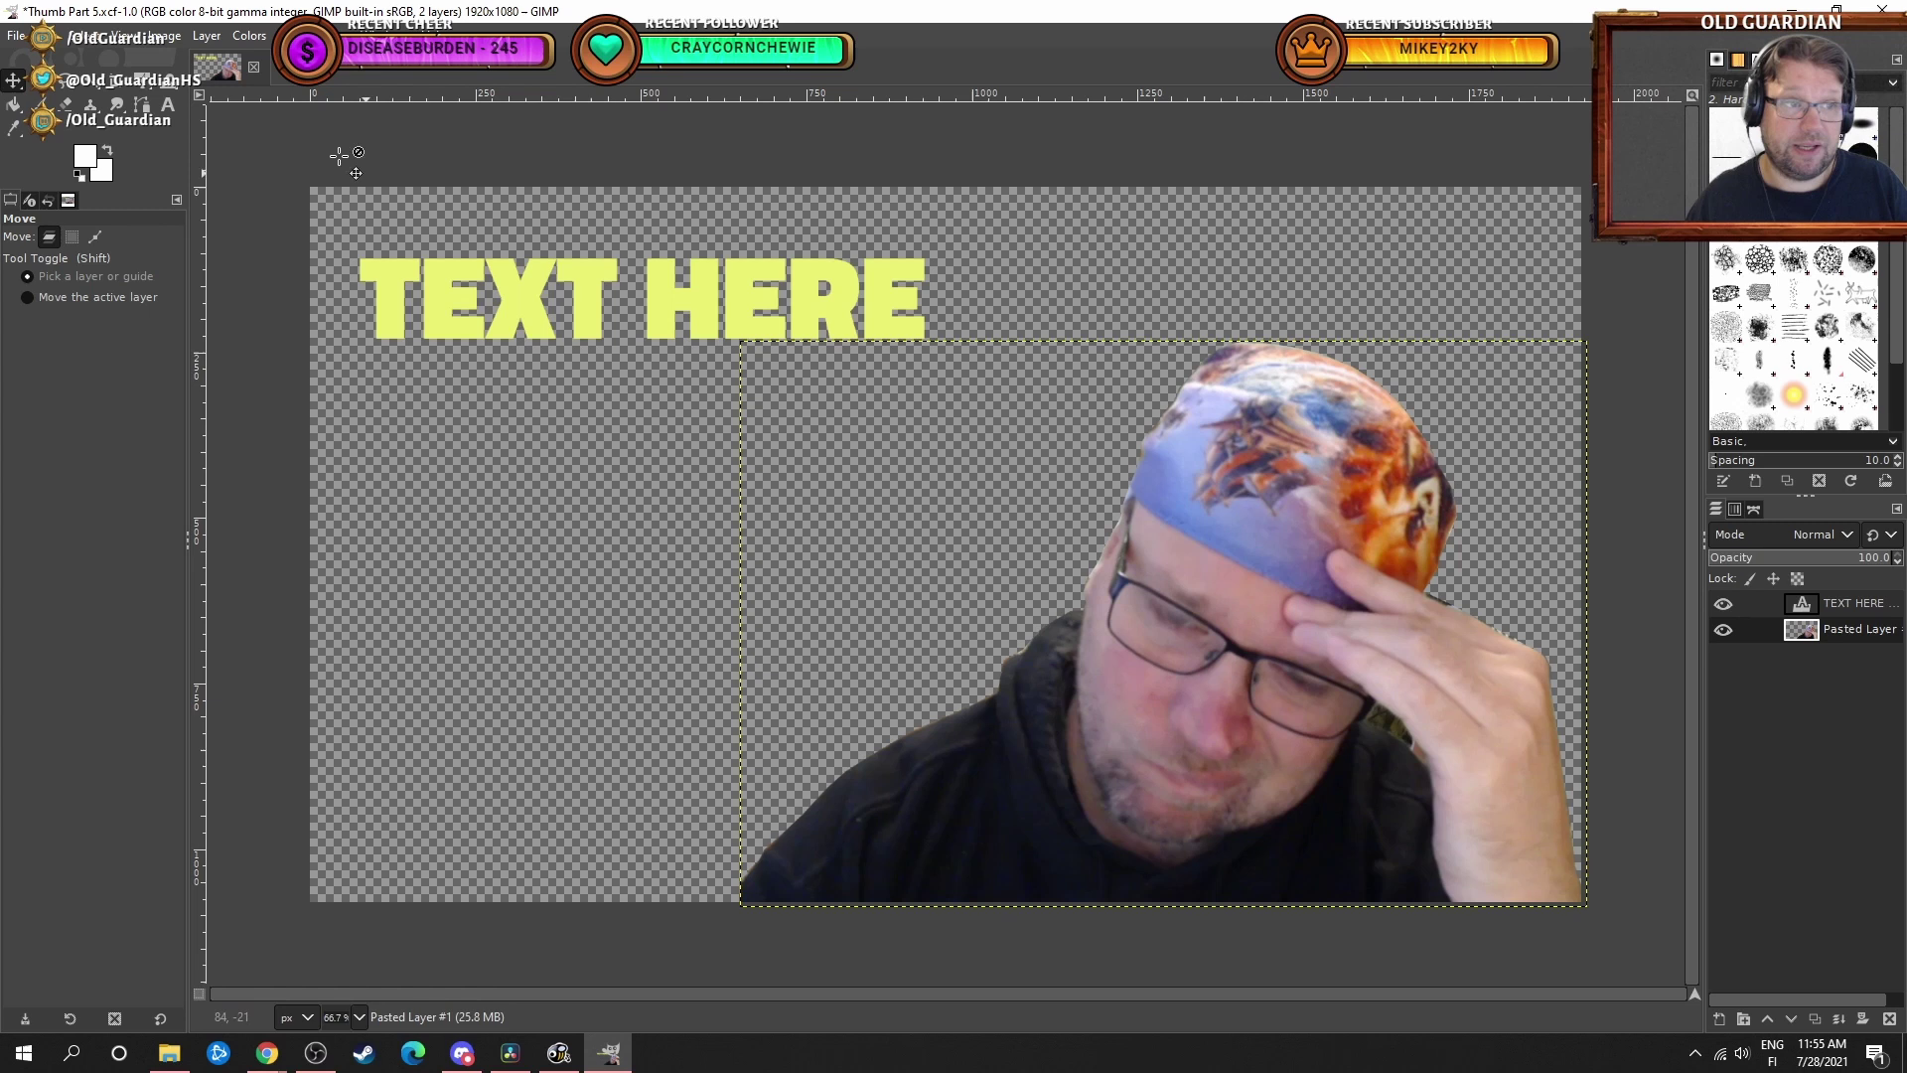
pyautogui.click(166, 97)
pyautogui.click(486, 300)
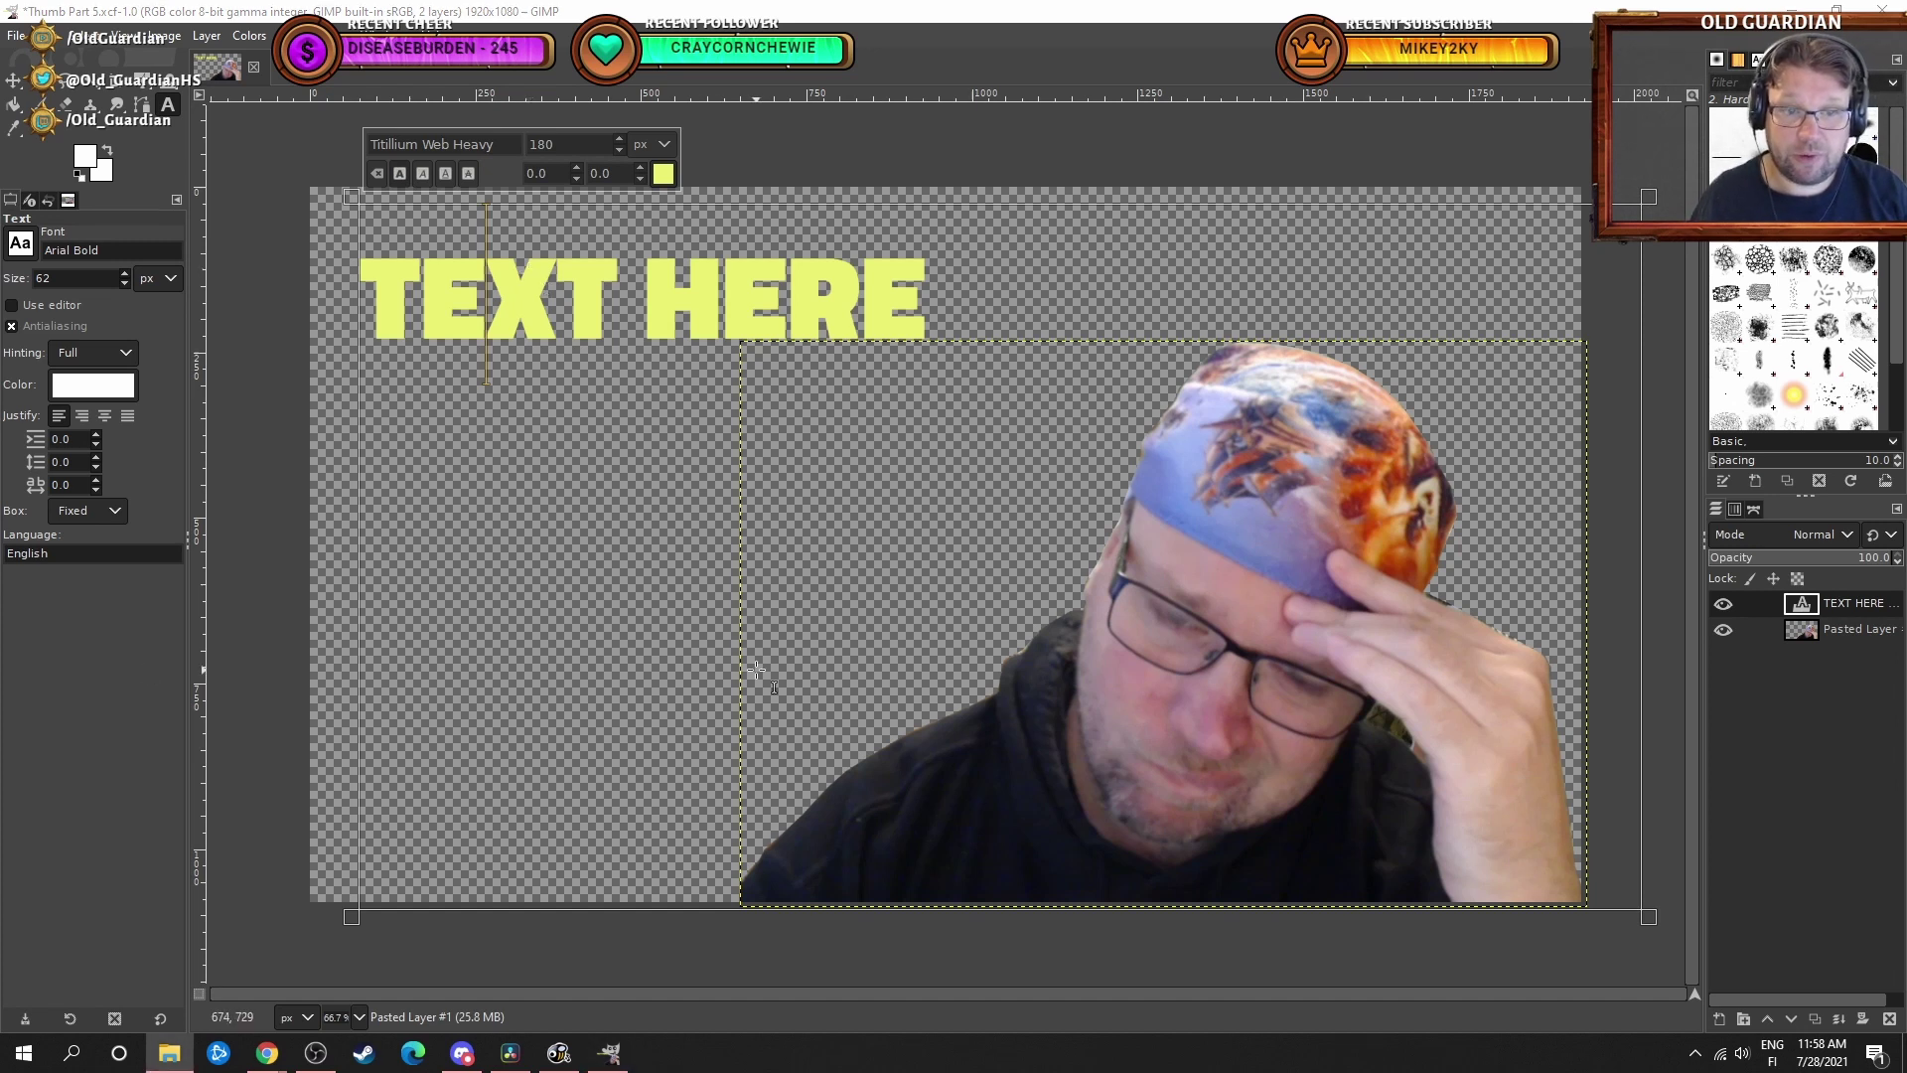
# Add board-game-1846400_1920.jpg as a layer and move it to the bottom of the stack.
pyautogui.moveTo(756, 671); pyautogui.dragTo(755, 672)
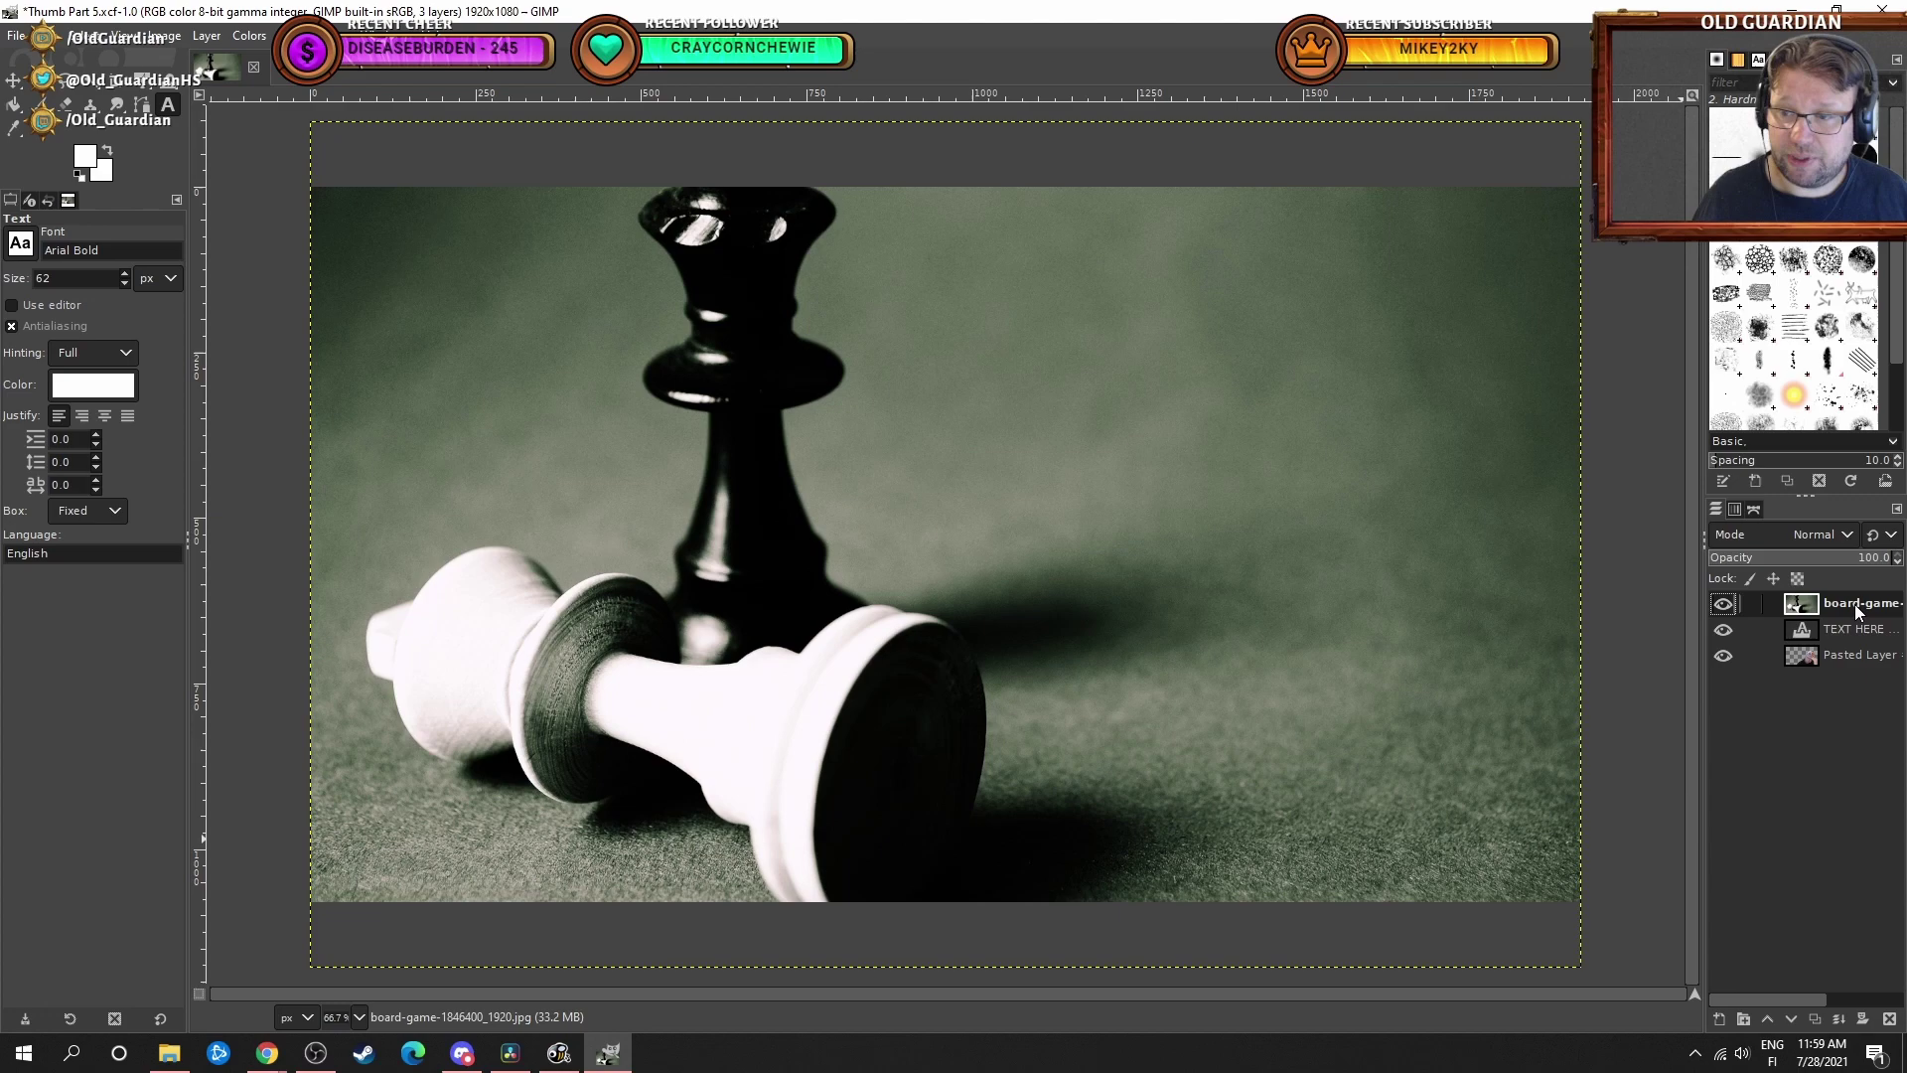
pyautogui.moveTo(1855, 604); pyautogui.dragTo(1839, 675)
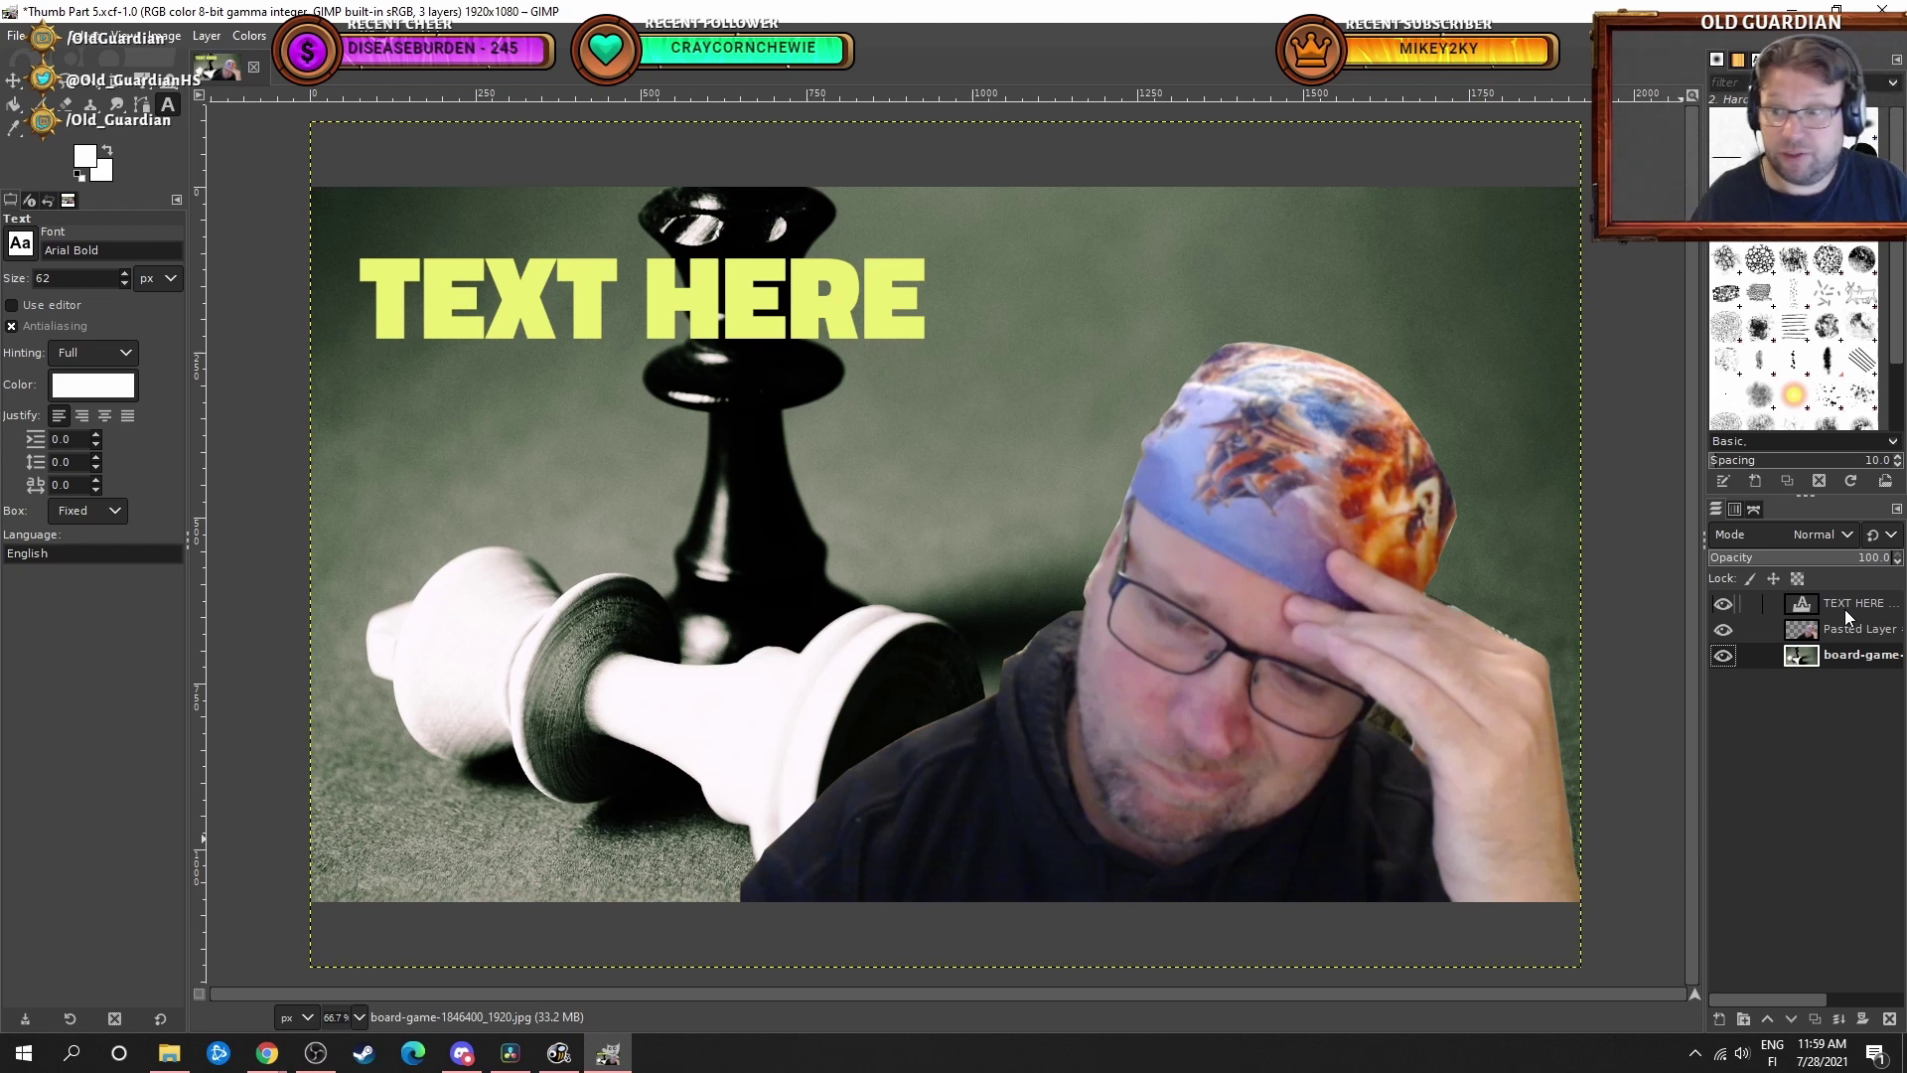
# Scale the chess photo layer to 1940 × 1291 px.
pyautogui.rightClick(1854, 658)
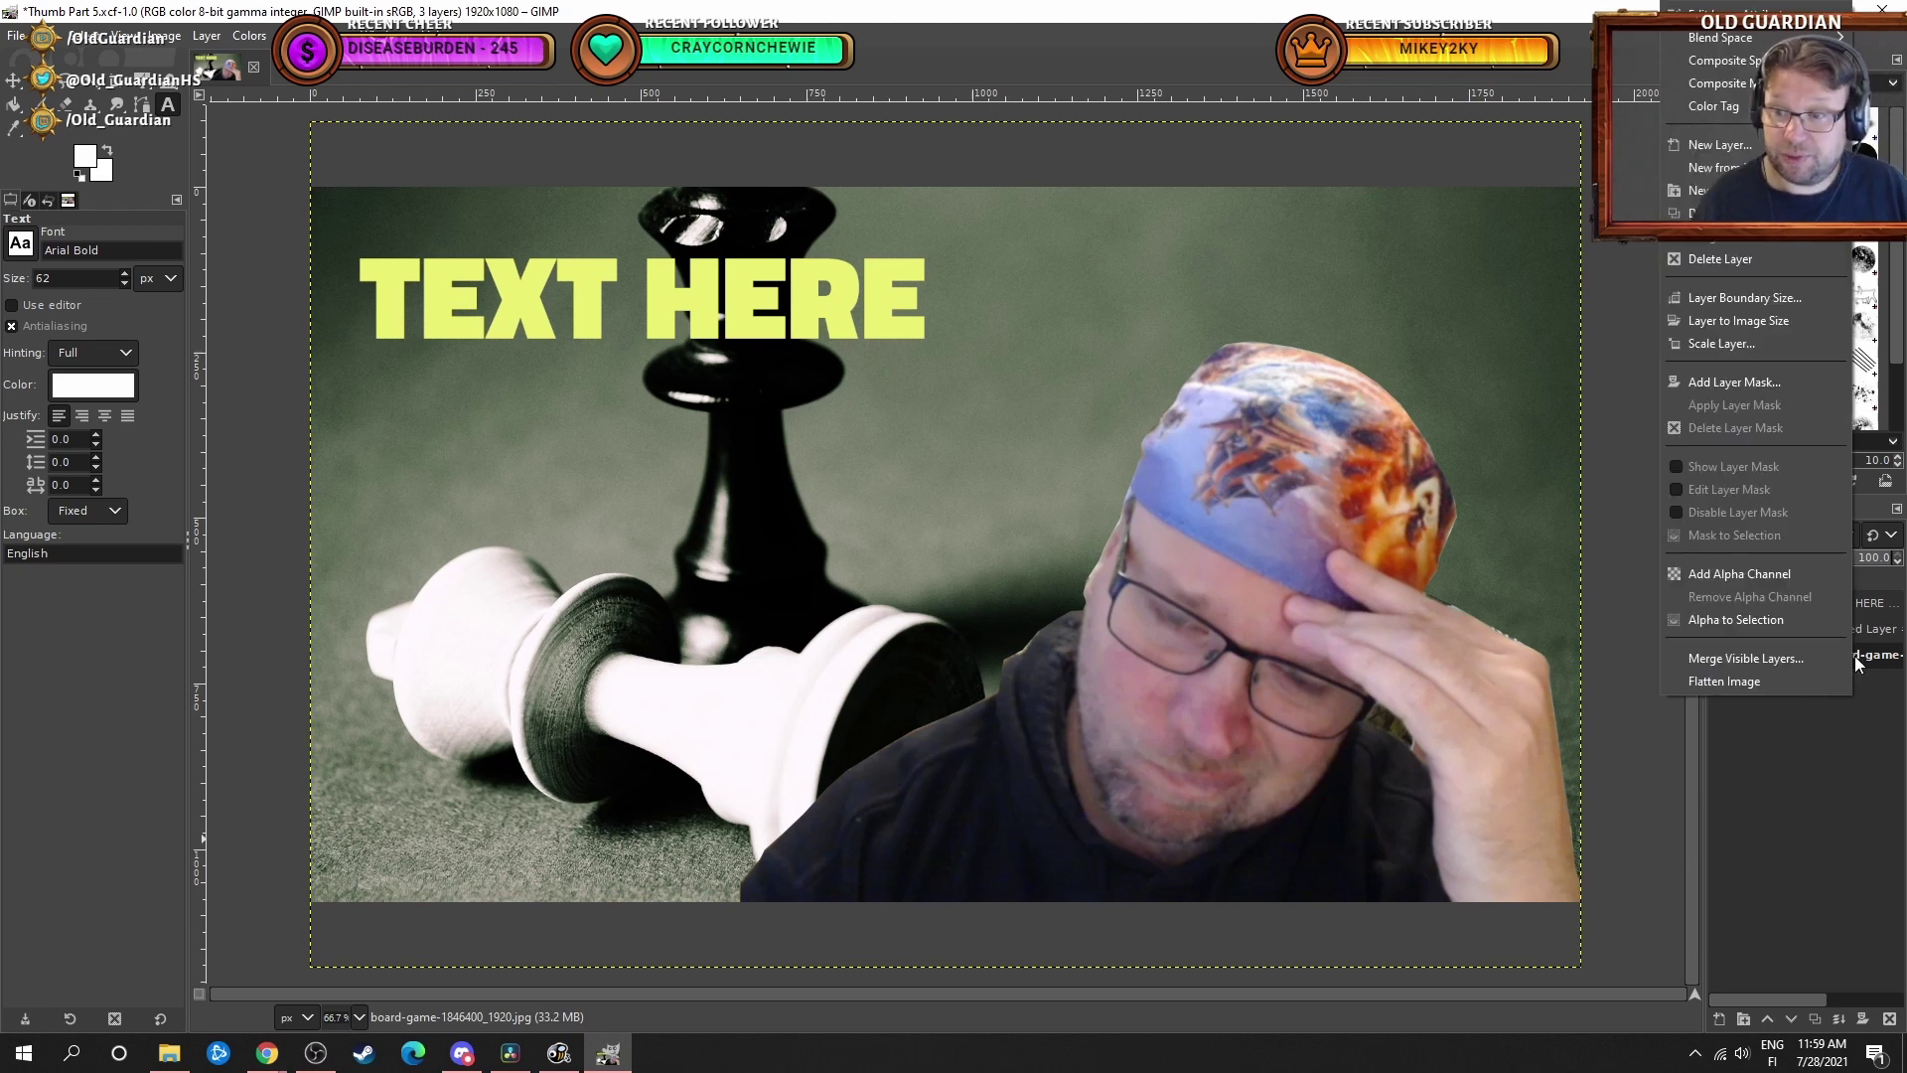
pyautogui.click(1718, 338)
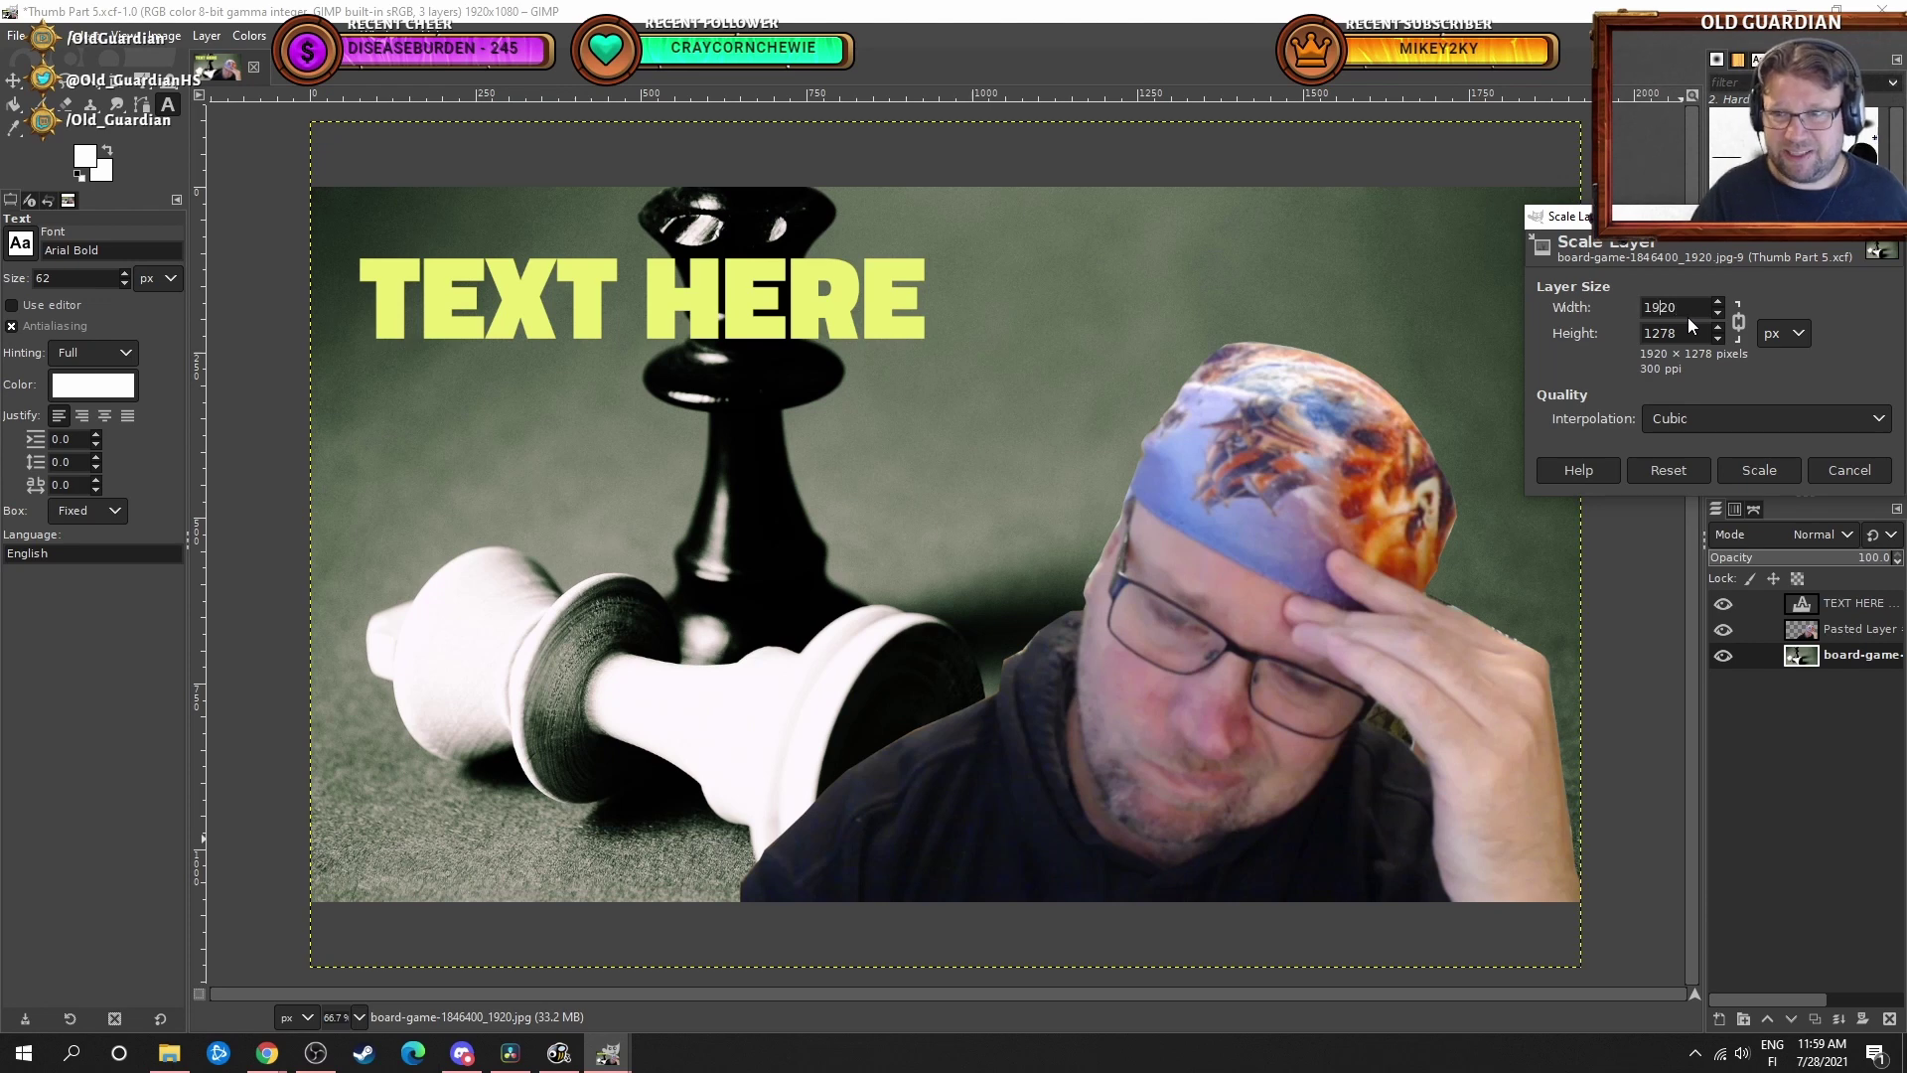
pyautogui.write('4')
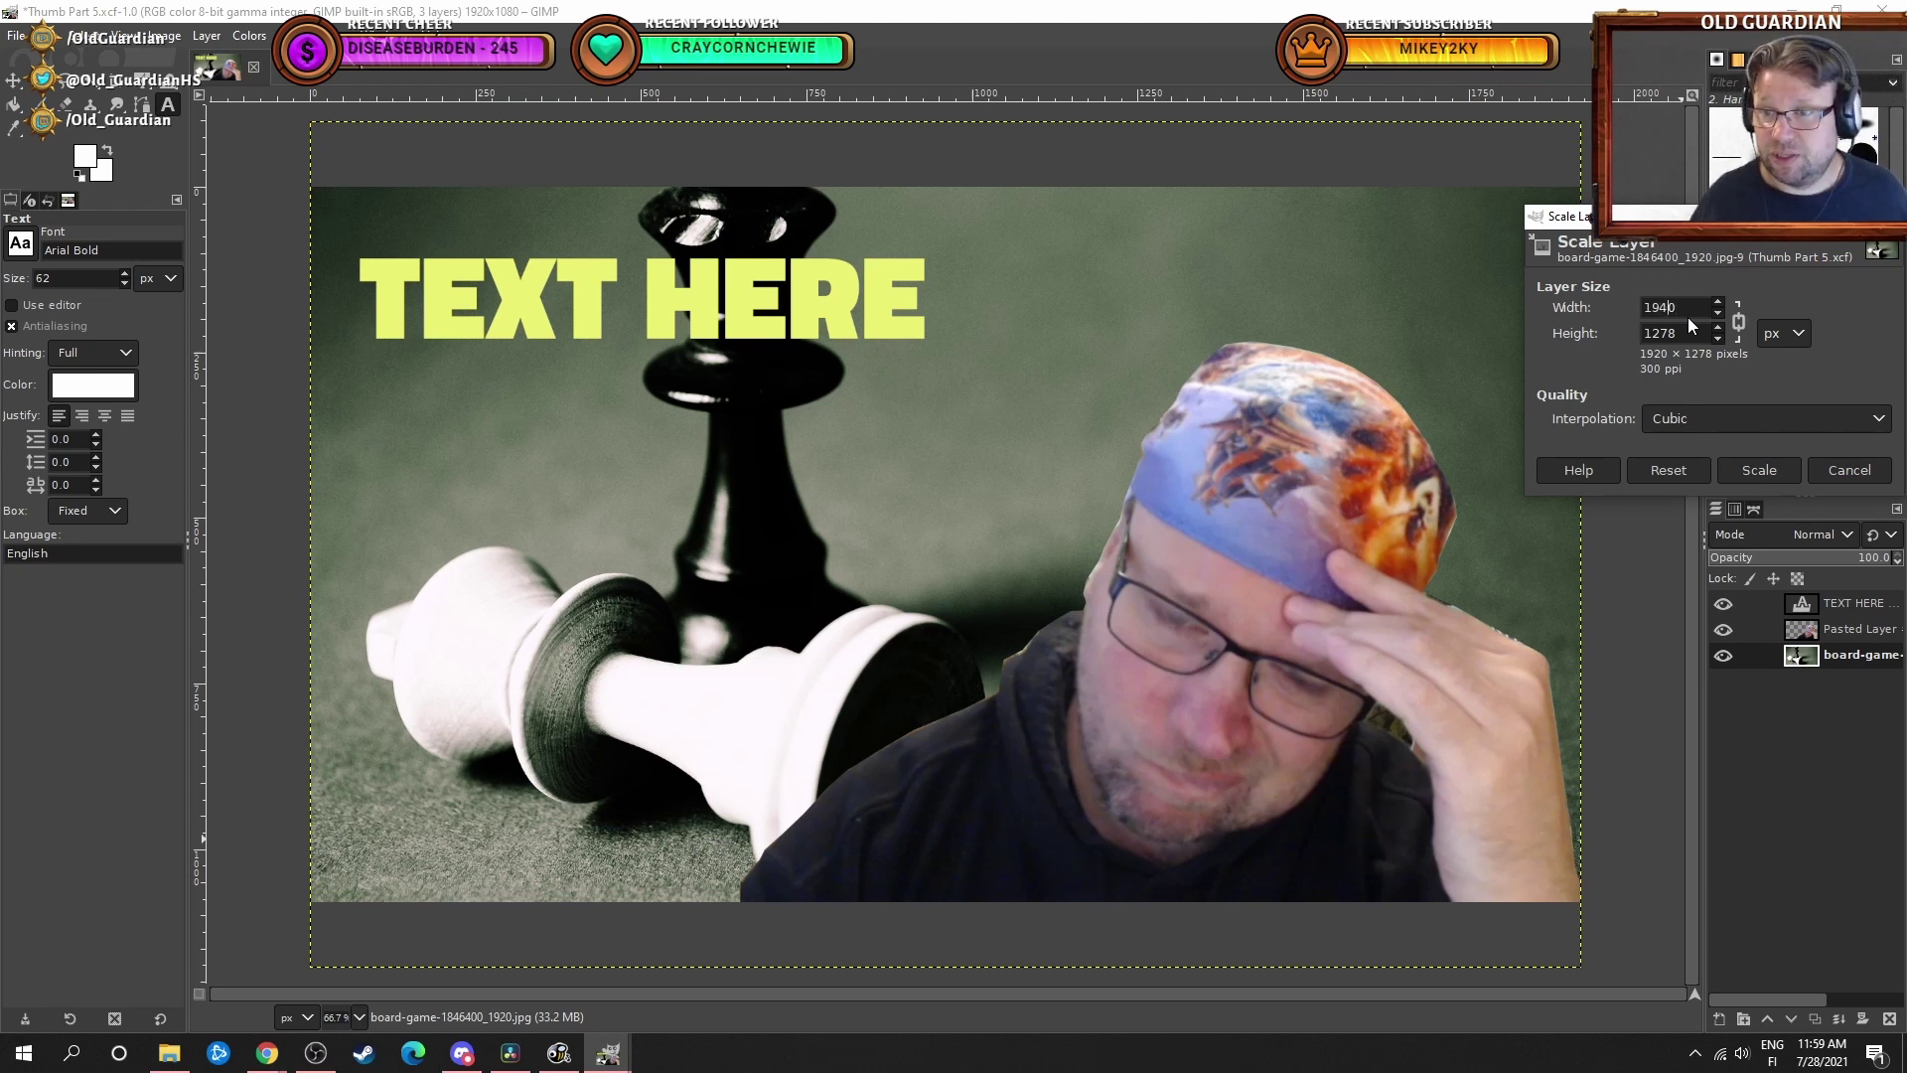
pyautogui.click(1684, 338)
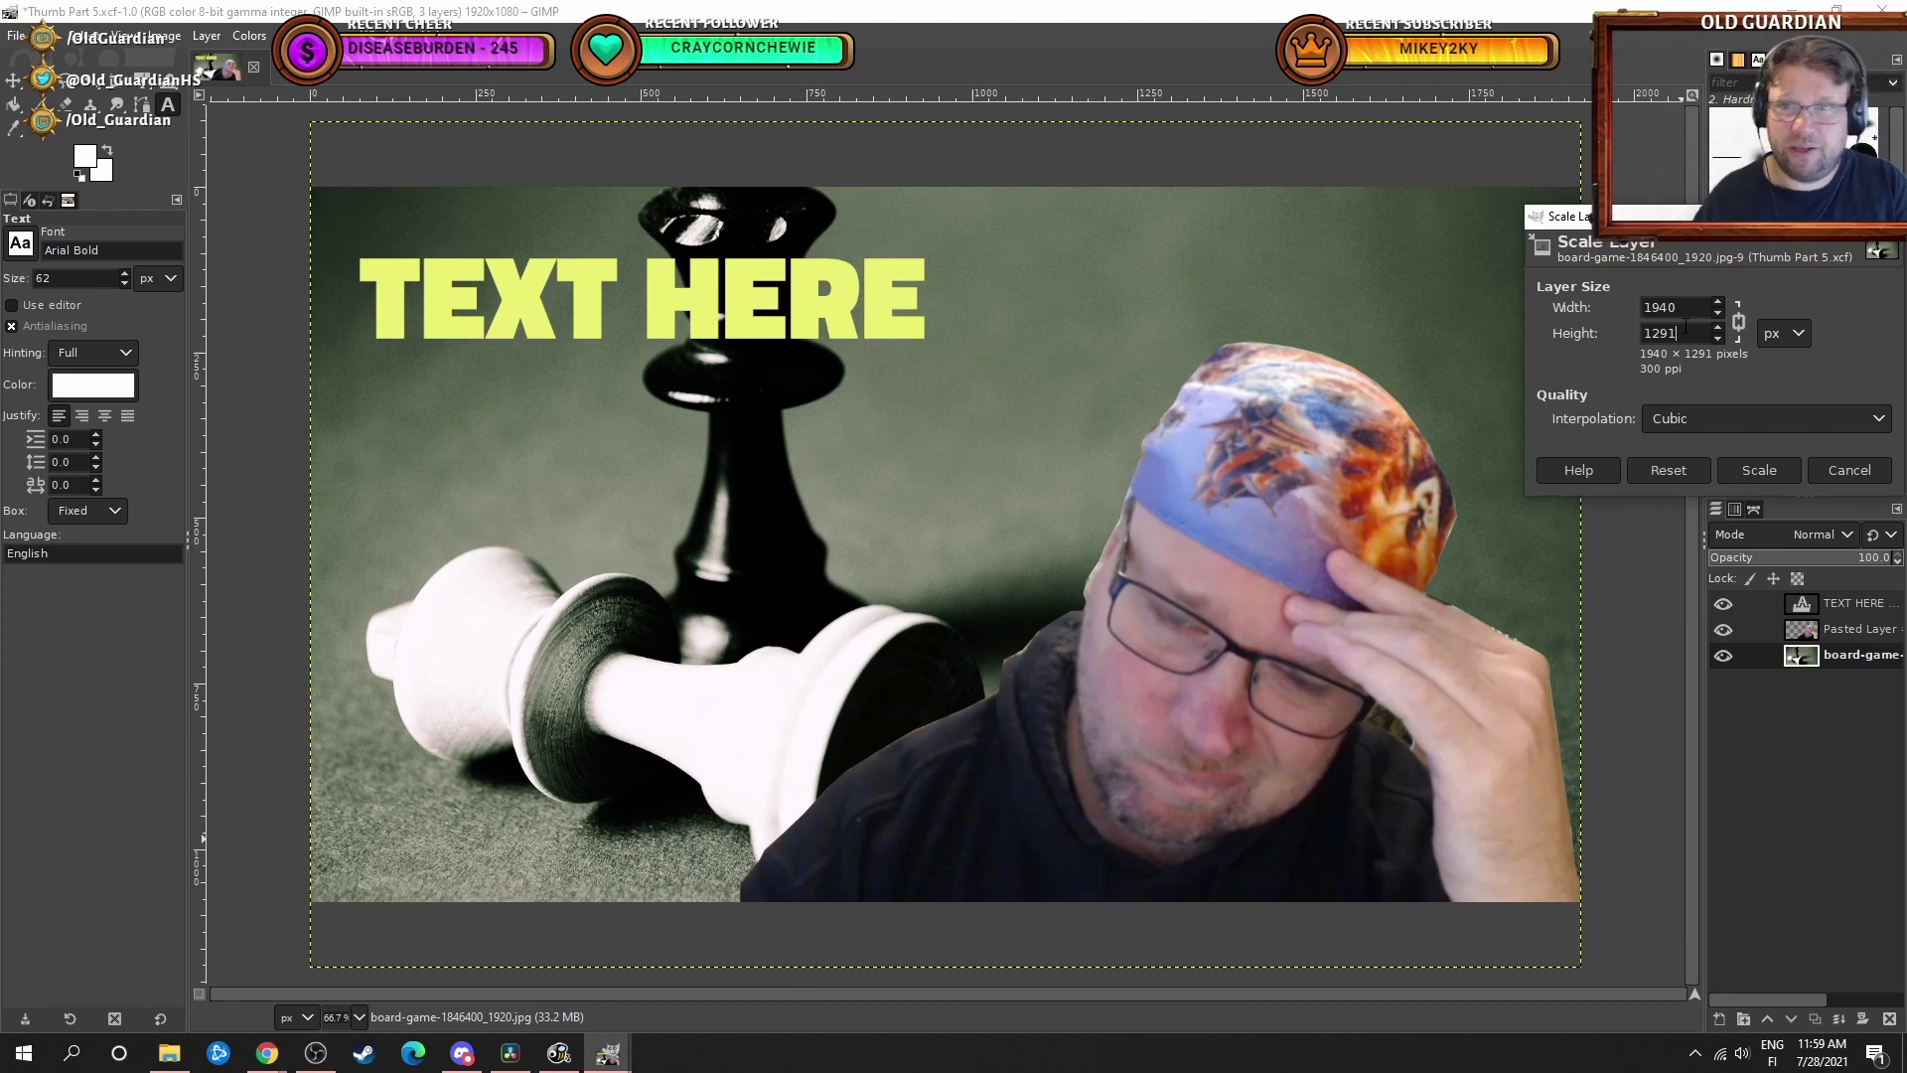
pyautogui.click(1755, 469)
# Shift the chess photo slightly lower so it fills the canvas.
pyautogui.click(14, 82)
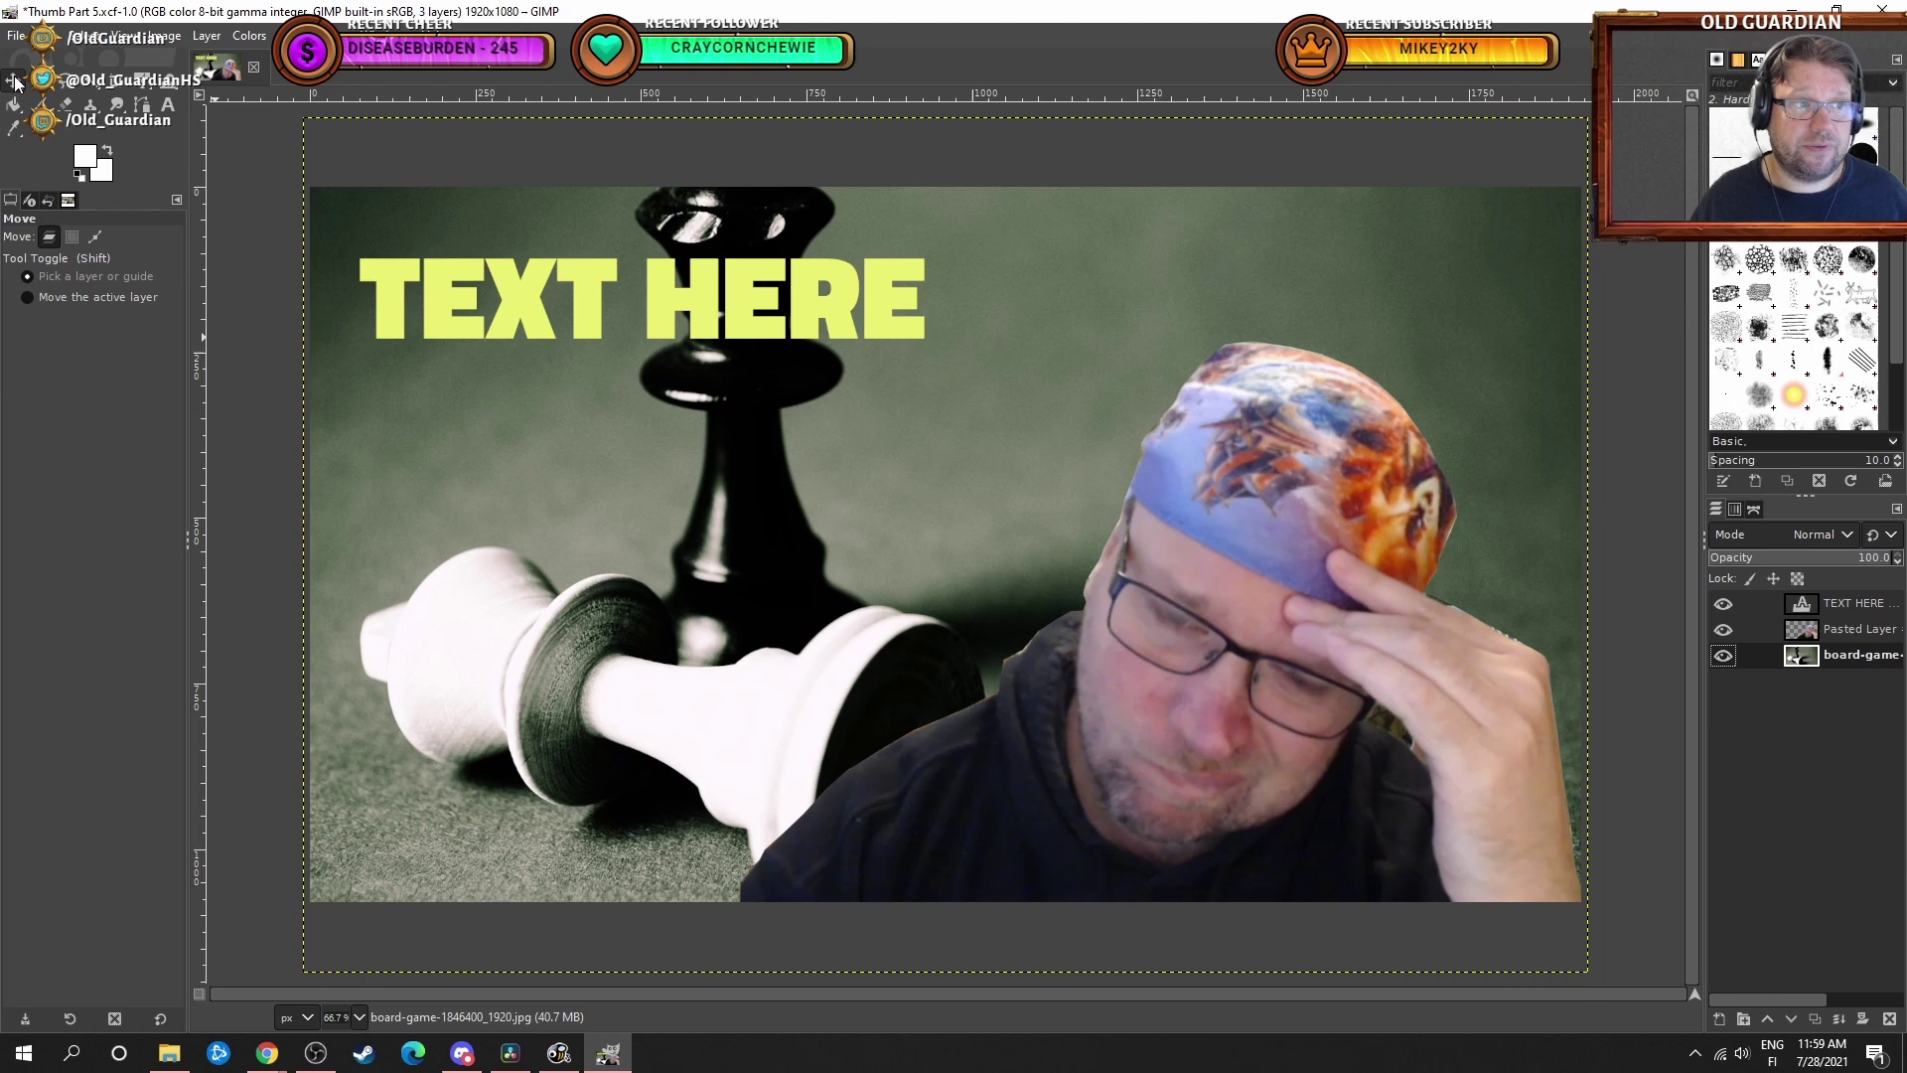
pyautogui.moveTo(992, 421); pyautogui.dragTo(987, 486)
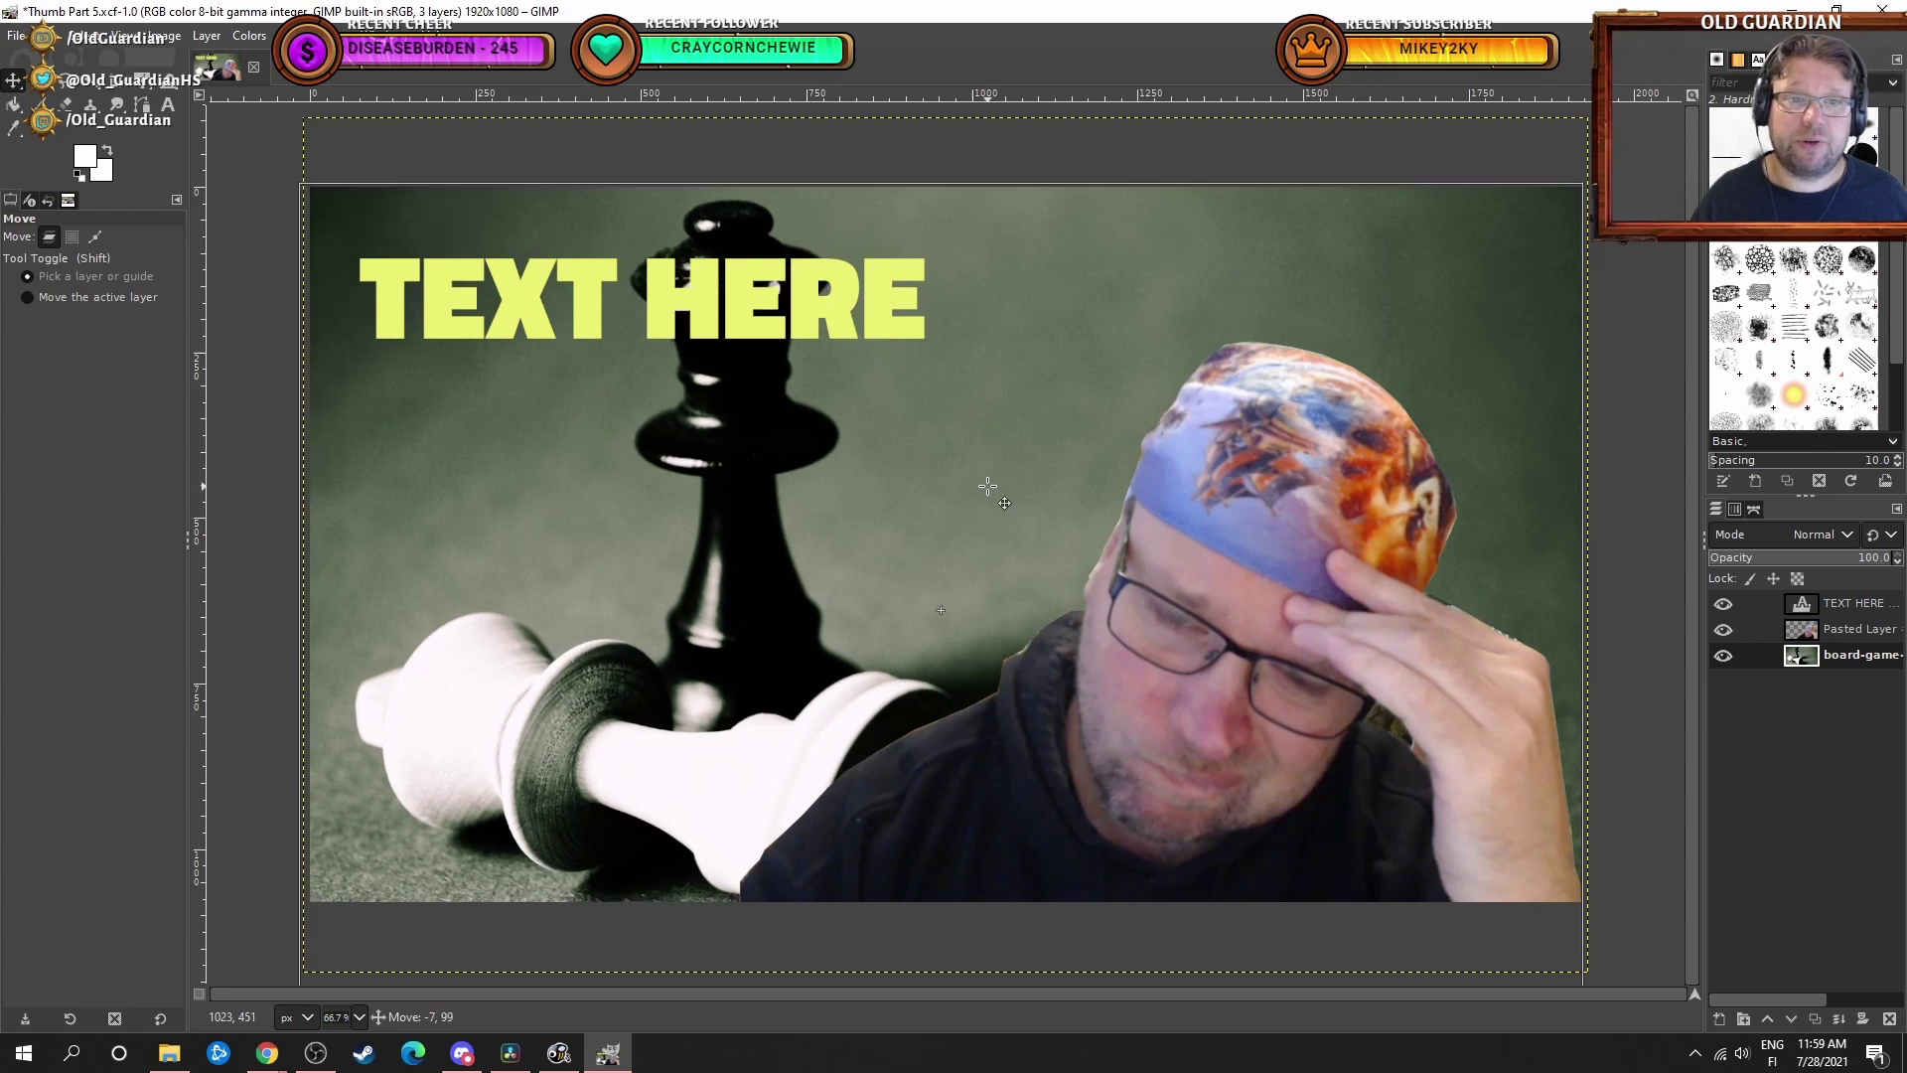
pyautogui.moveTo(987, 485)
pyautogui.mouseDown()
pyautogui.moveTo(985, 504)
pyautogui.moveTo(989, 483)
pyautogui.mouseUp()
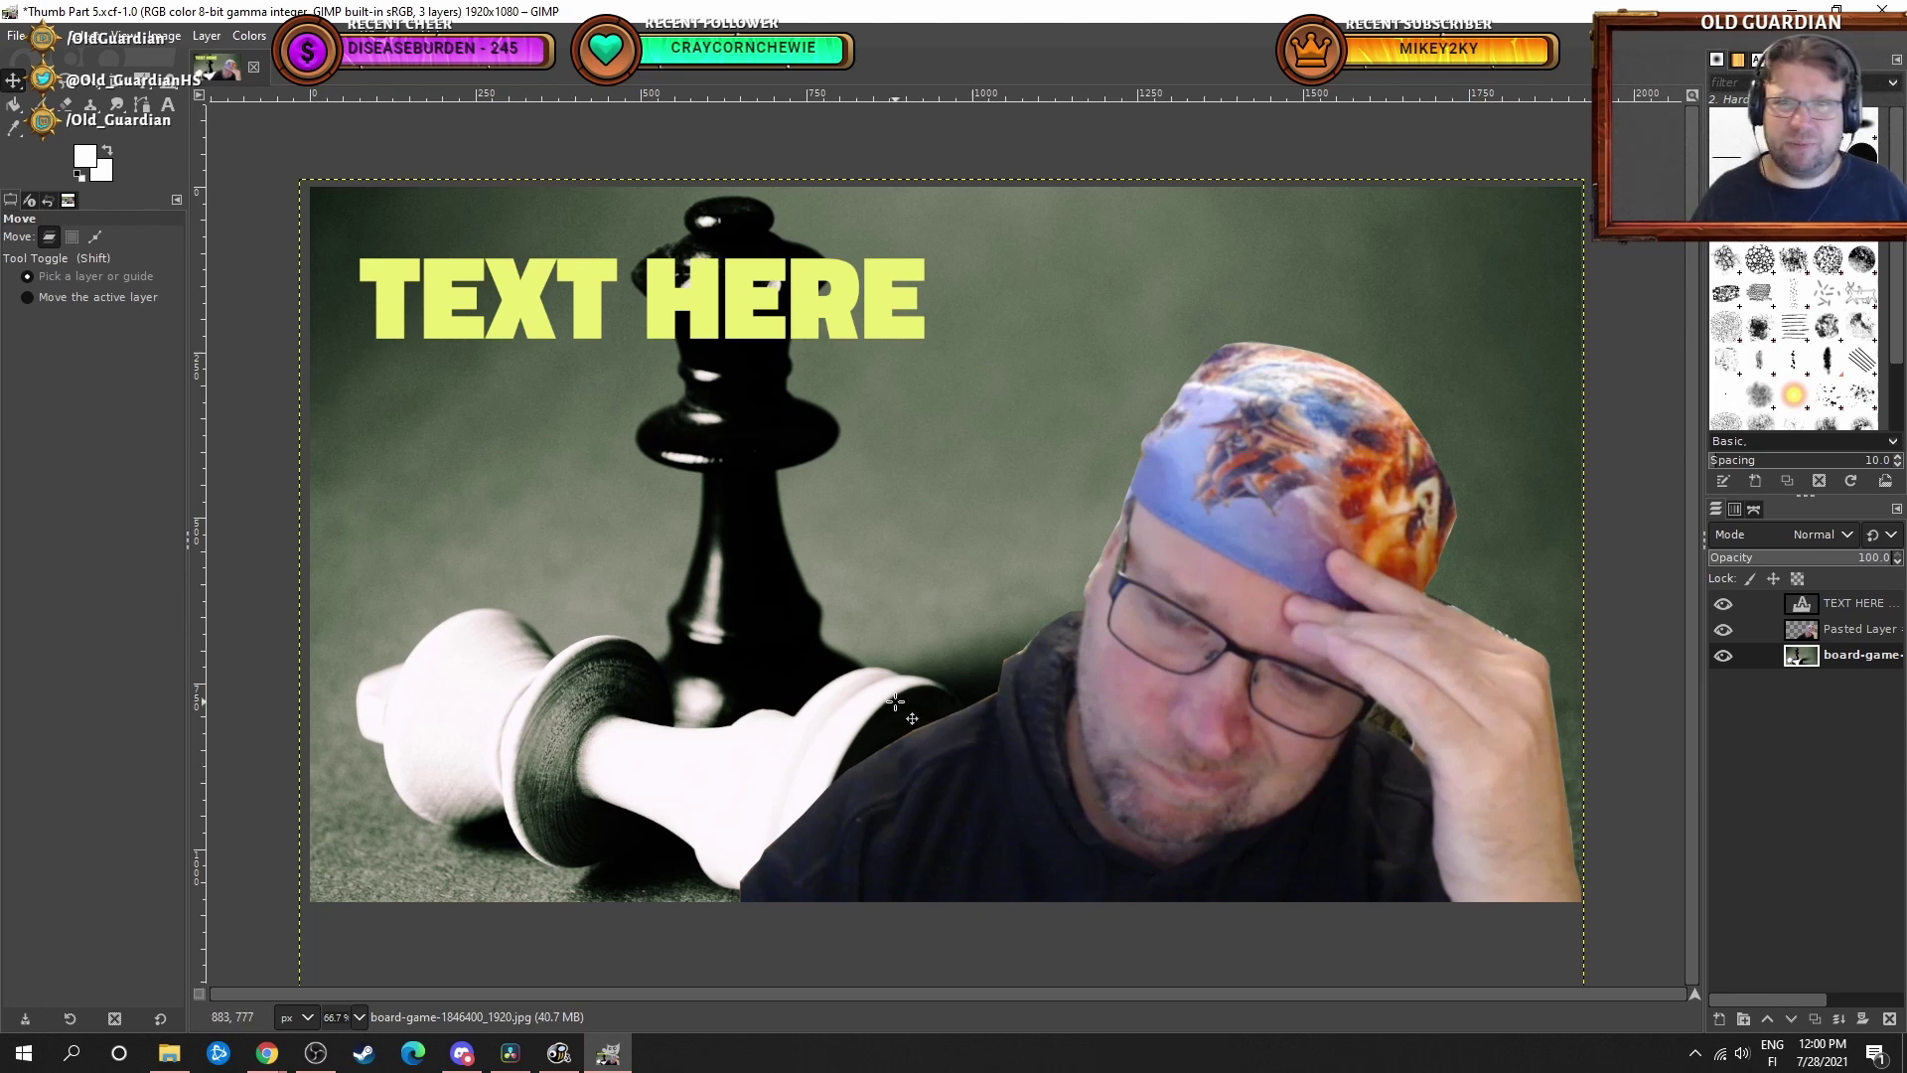
# Replace TEXT HERE with 'MORE CHECKMATE', 'PATTERNS AND', 'QUEEN SACRIFICES' on three lines.
pyautogui.click(166, 104)
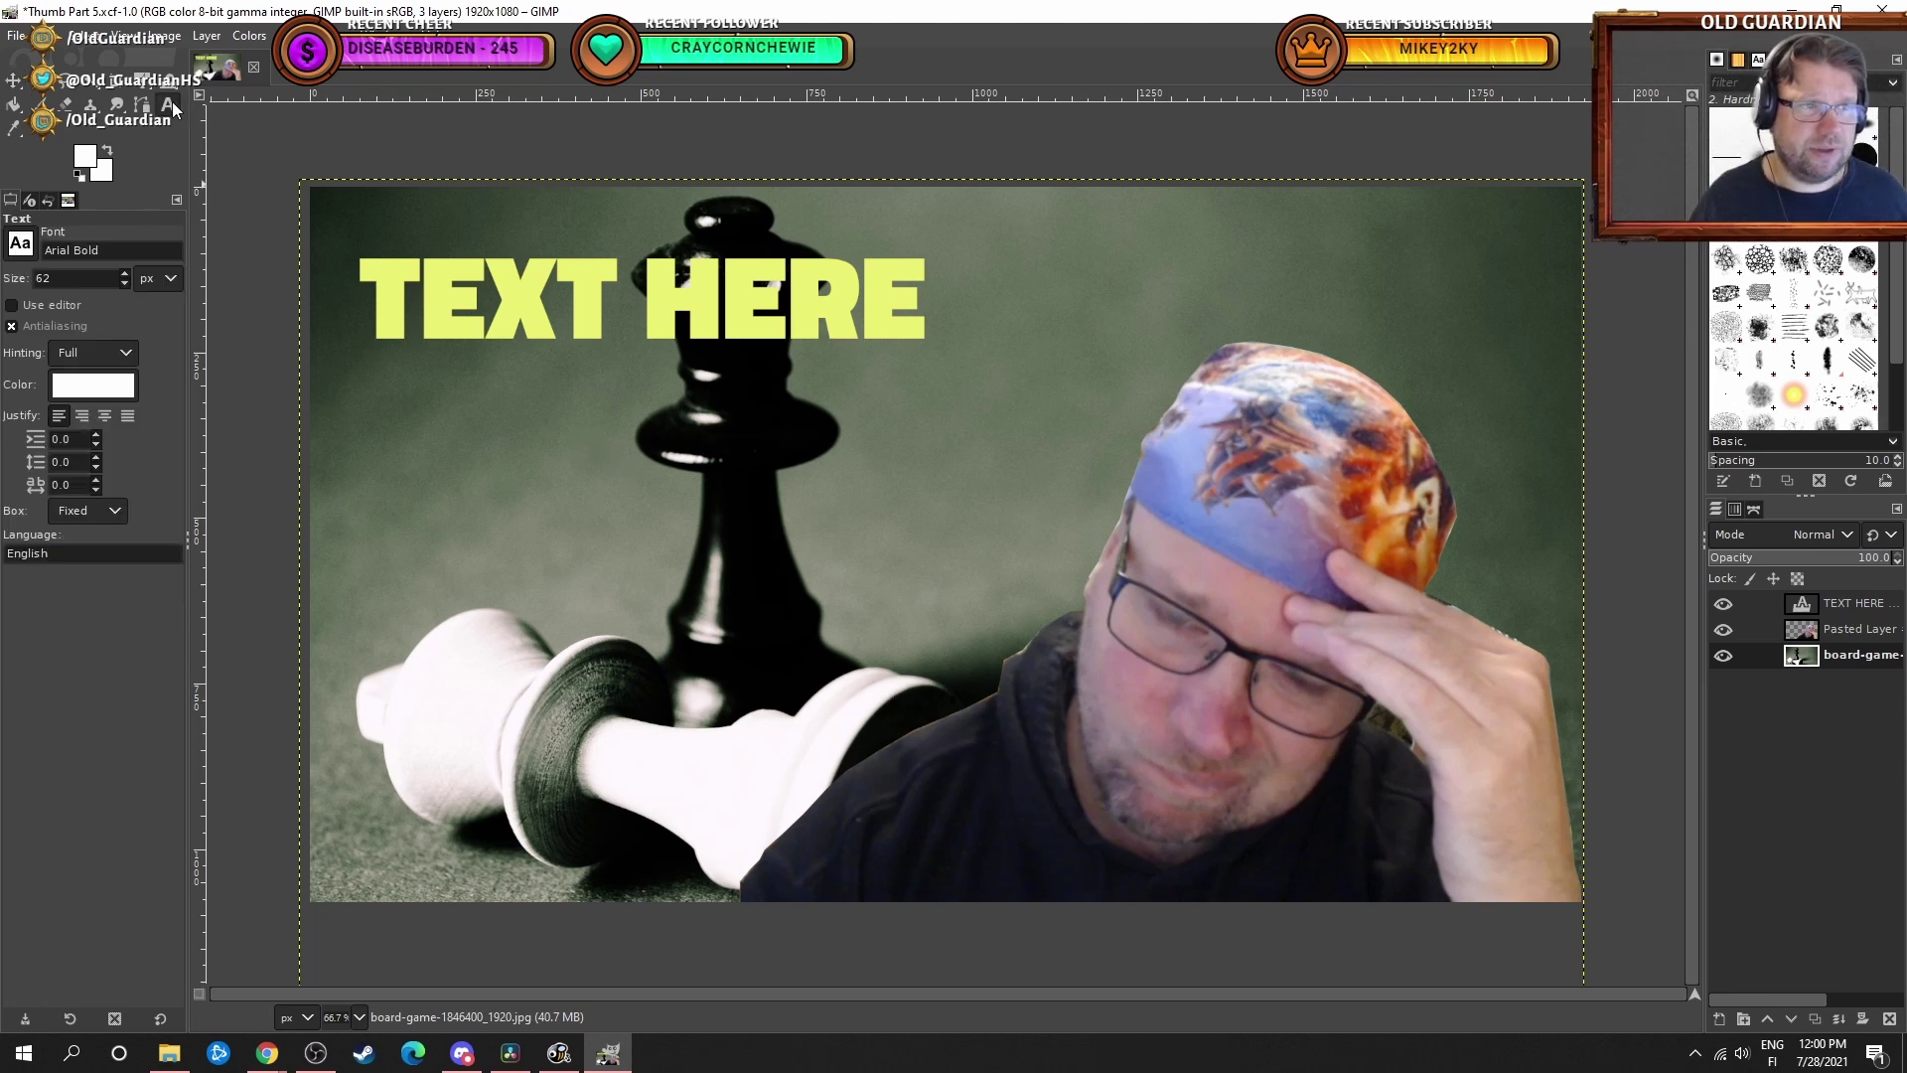
pyautogui.click(421, 301)
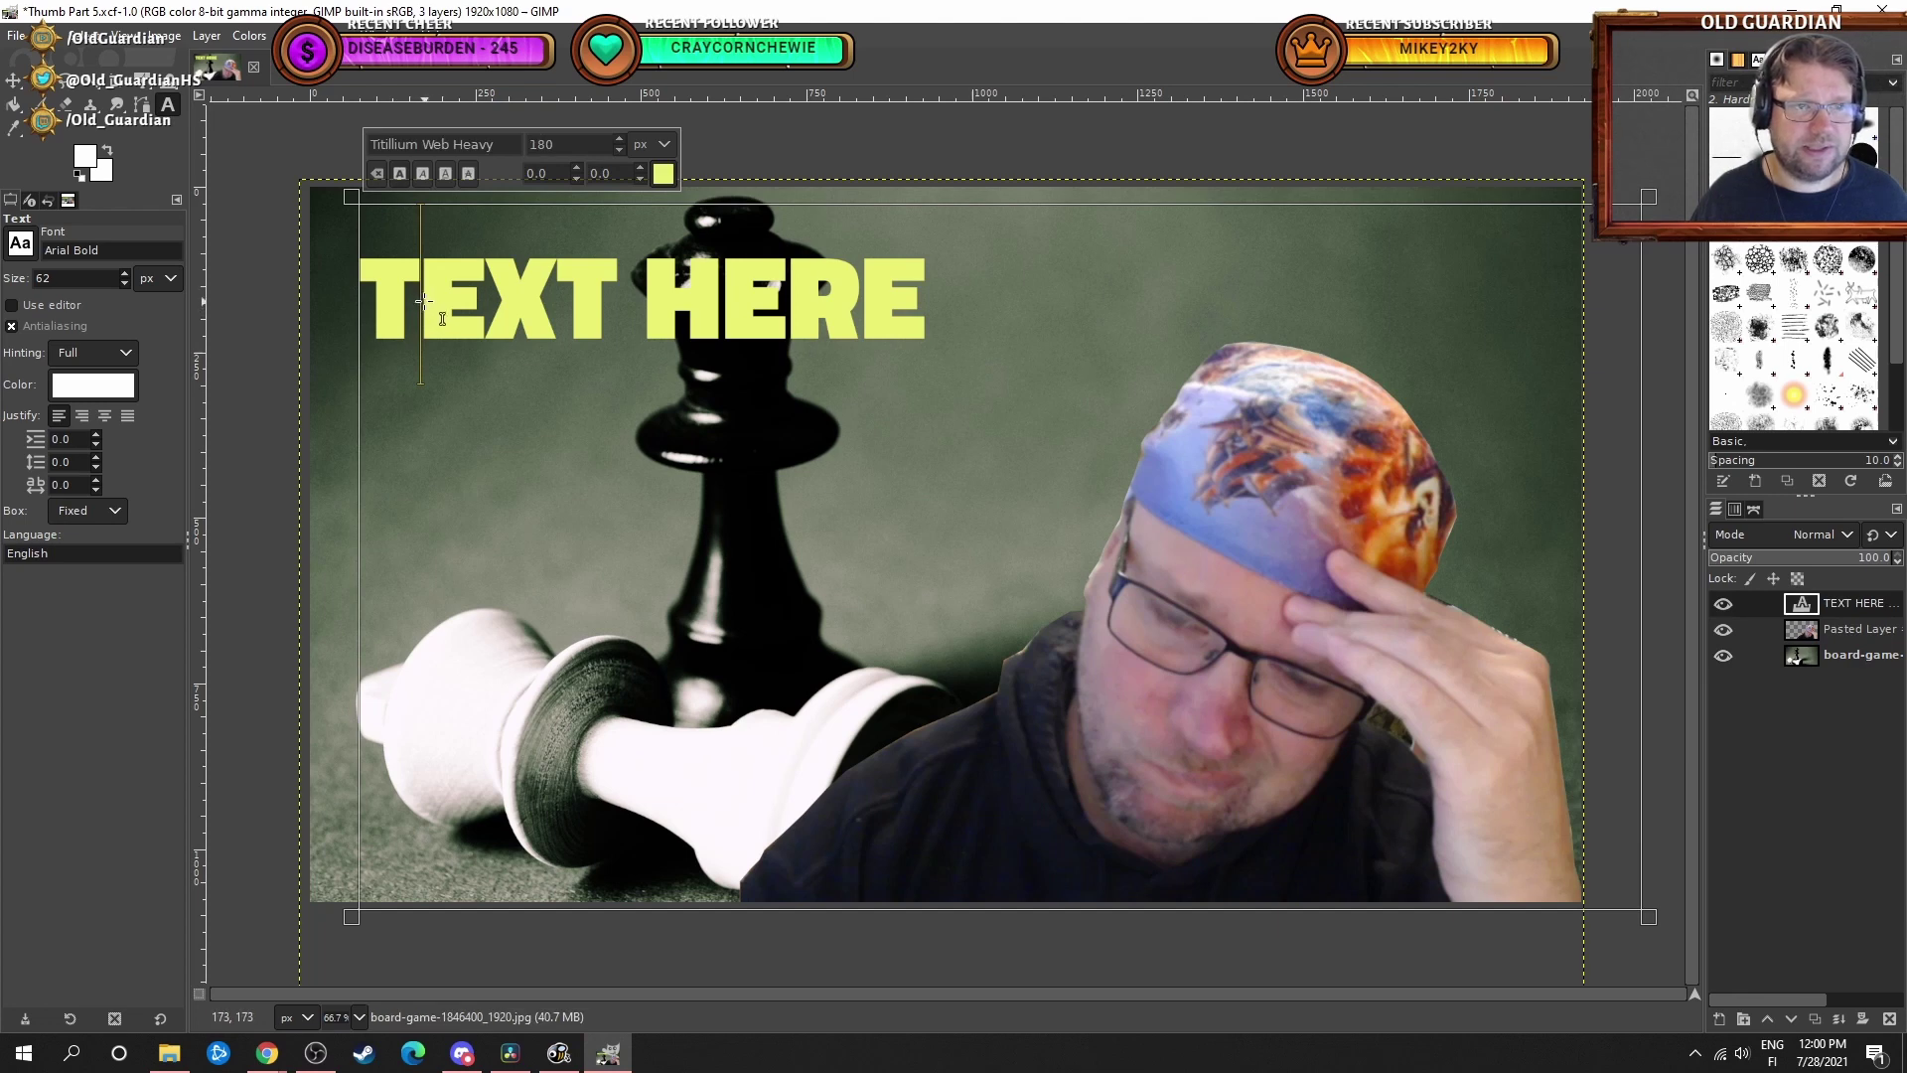
pyautogui.moveTo(423, 301); pyautogui.dragTo(916, 305)
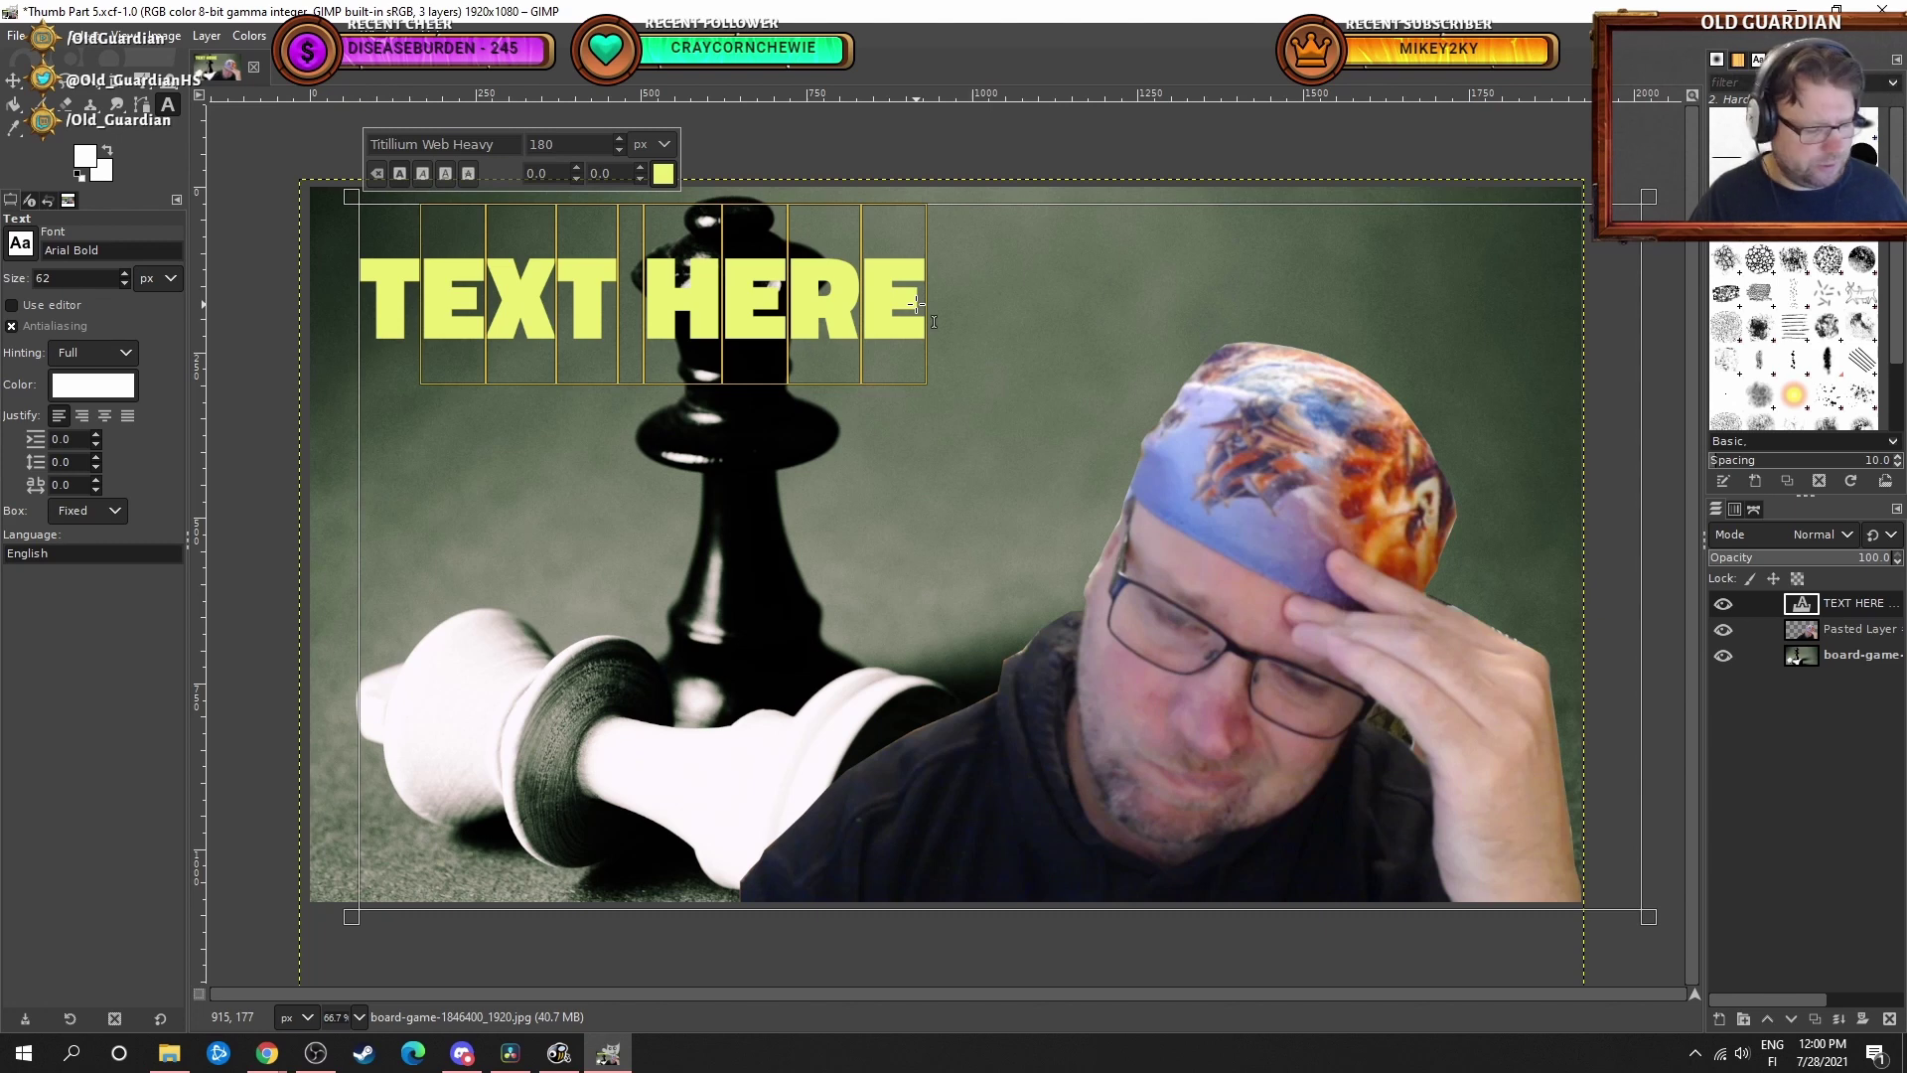
pyautogui.write('C')
pyautogui.hotkey('ctrl', 'a')
pyautogui.write('C')
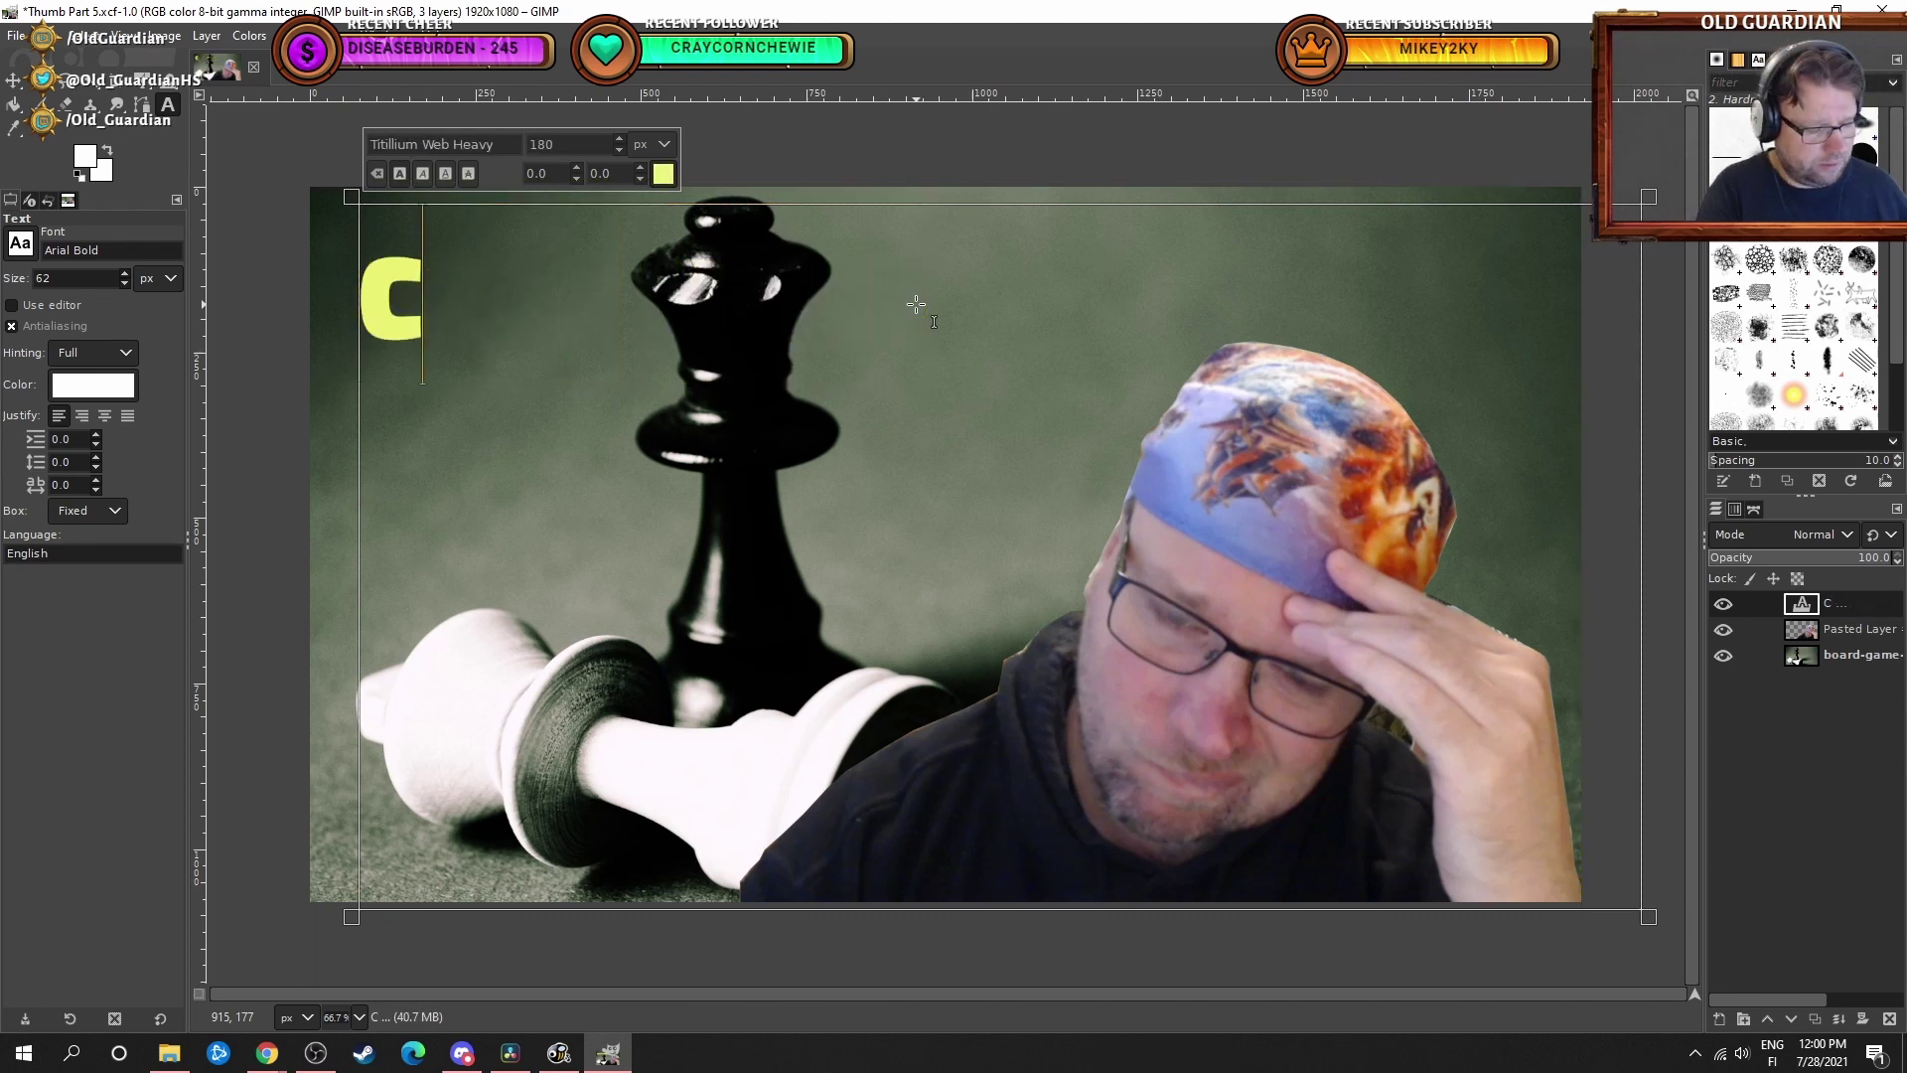
pyautogui.write('M')
pyautogui.hotkey('ctrl', 'a')
pyautogui.write('M')
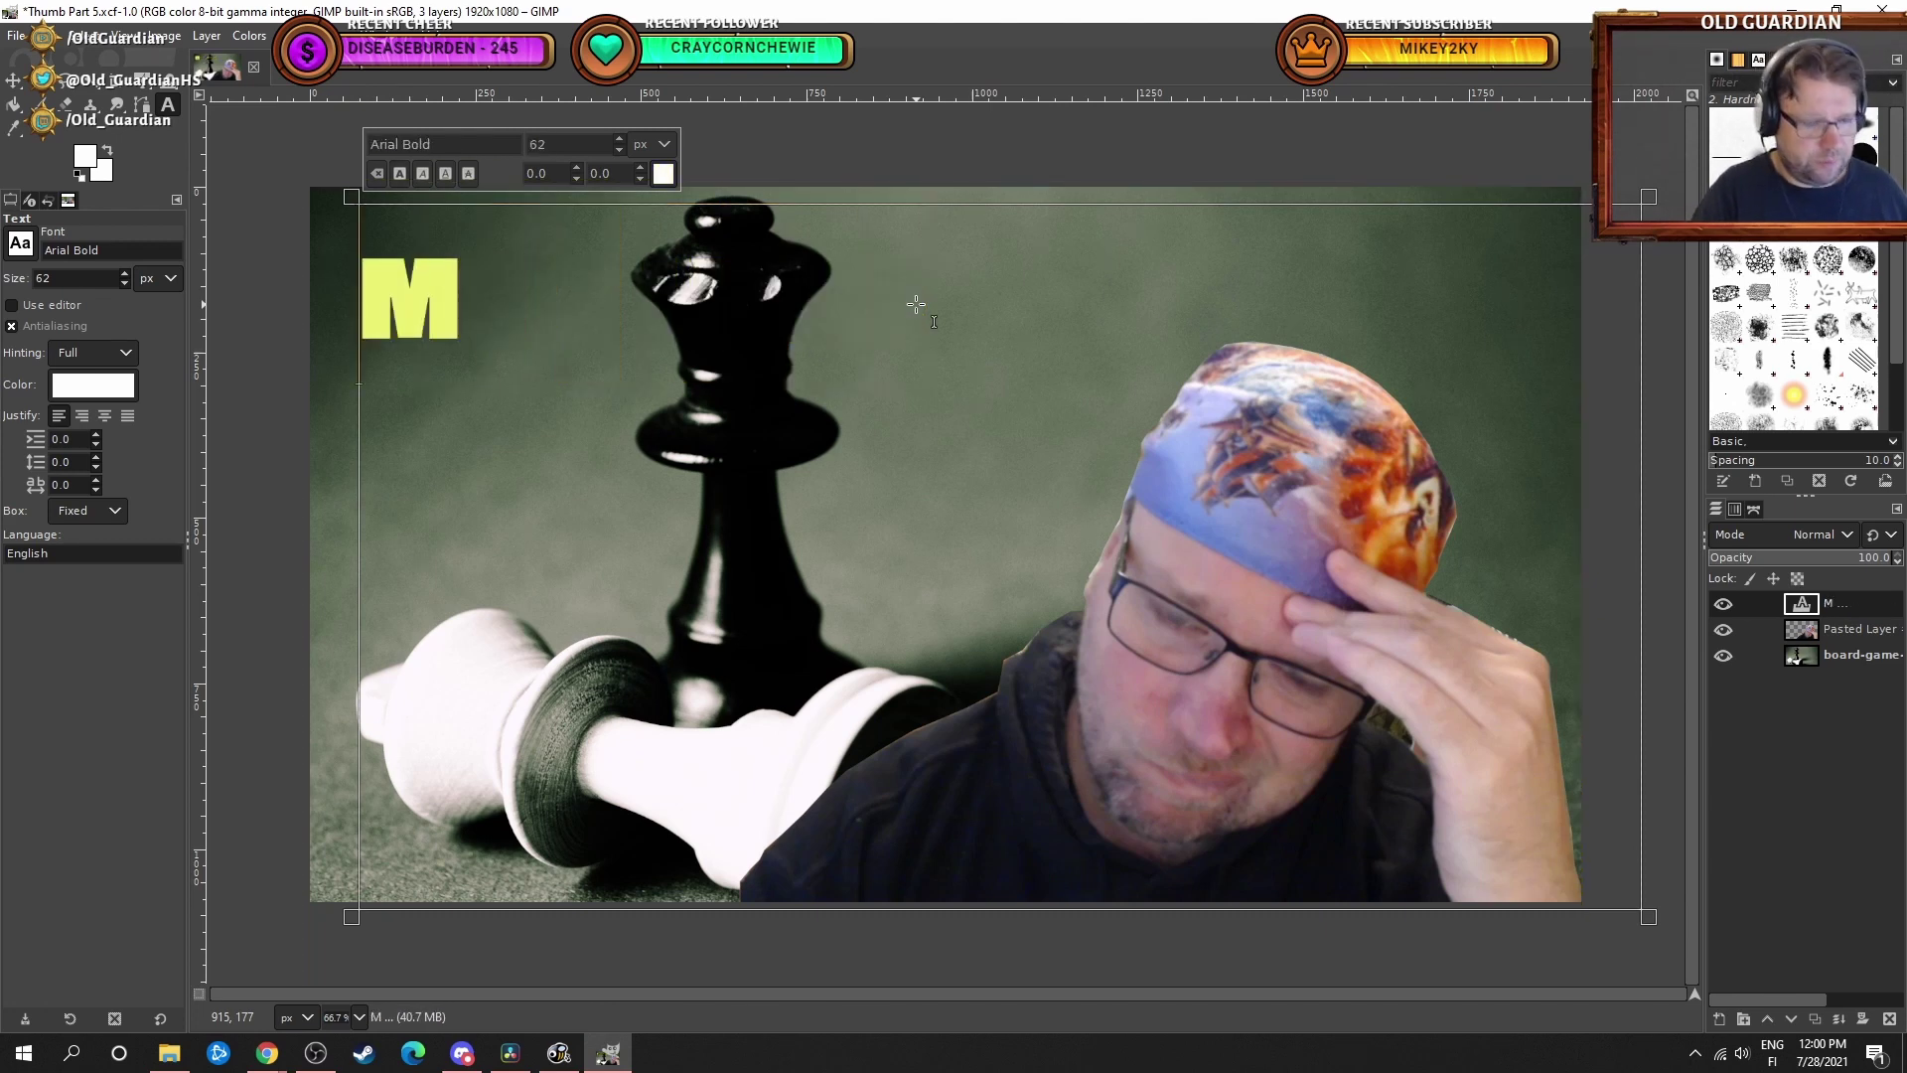
pyautogui.write('ORE')
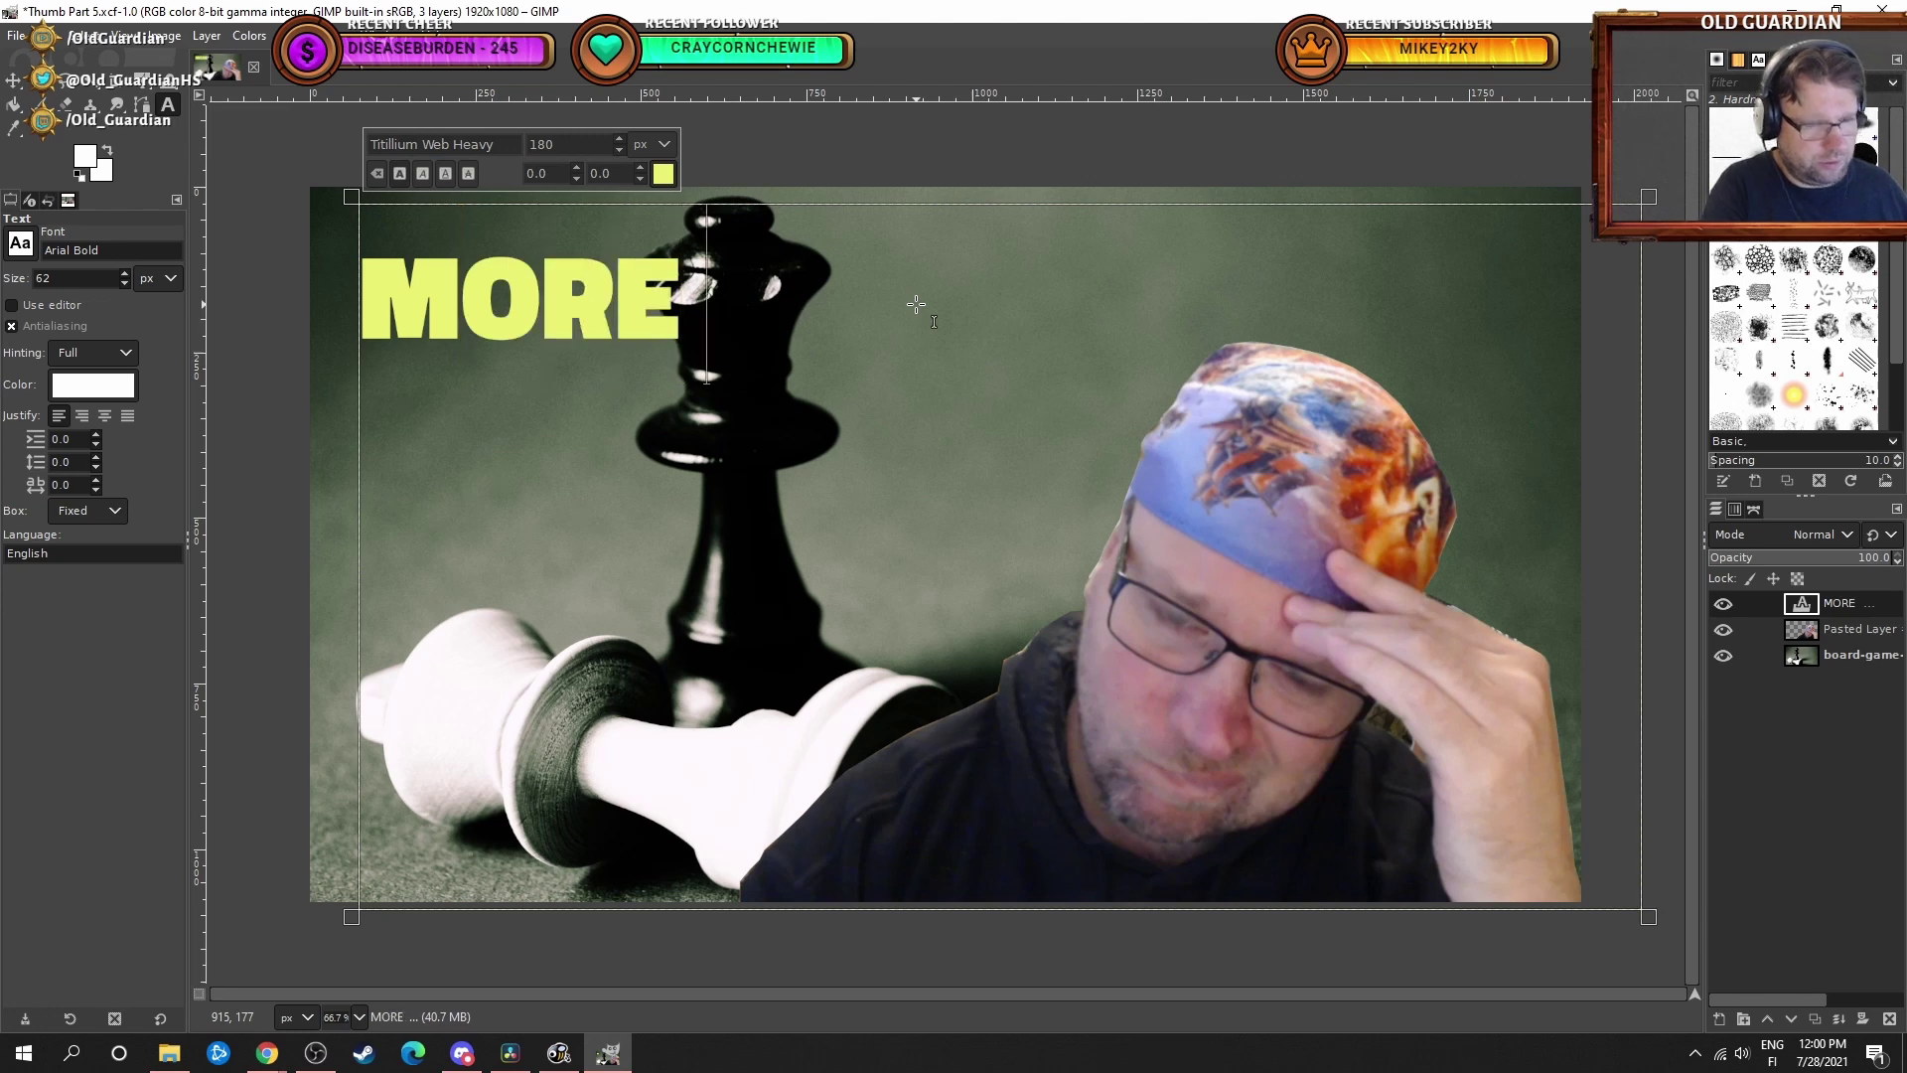
pyautogui.write(' CHECKMATE')
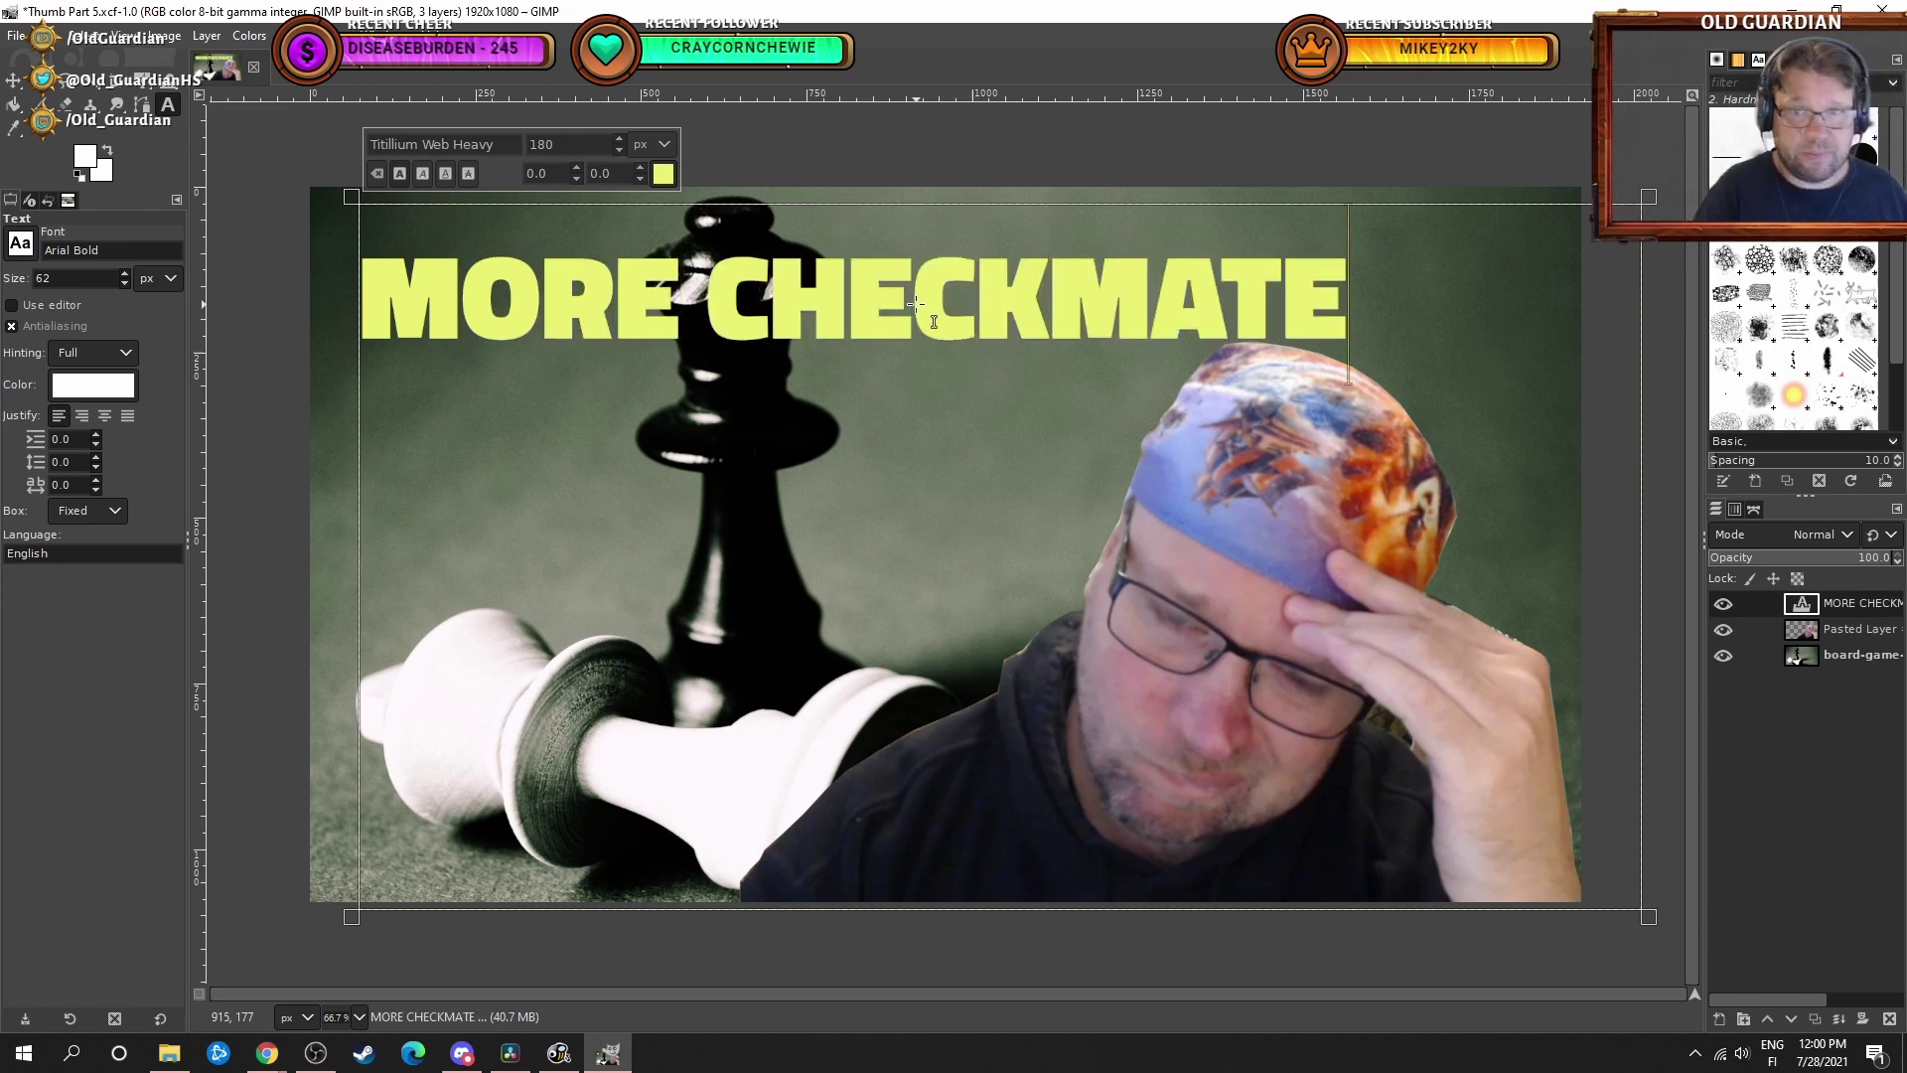
pyautogui.press('Return')
pyautogui.write('PAT')
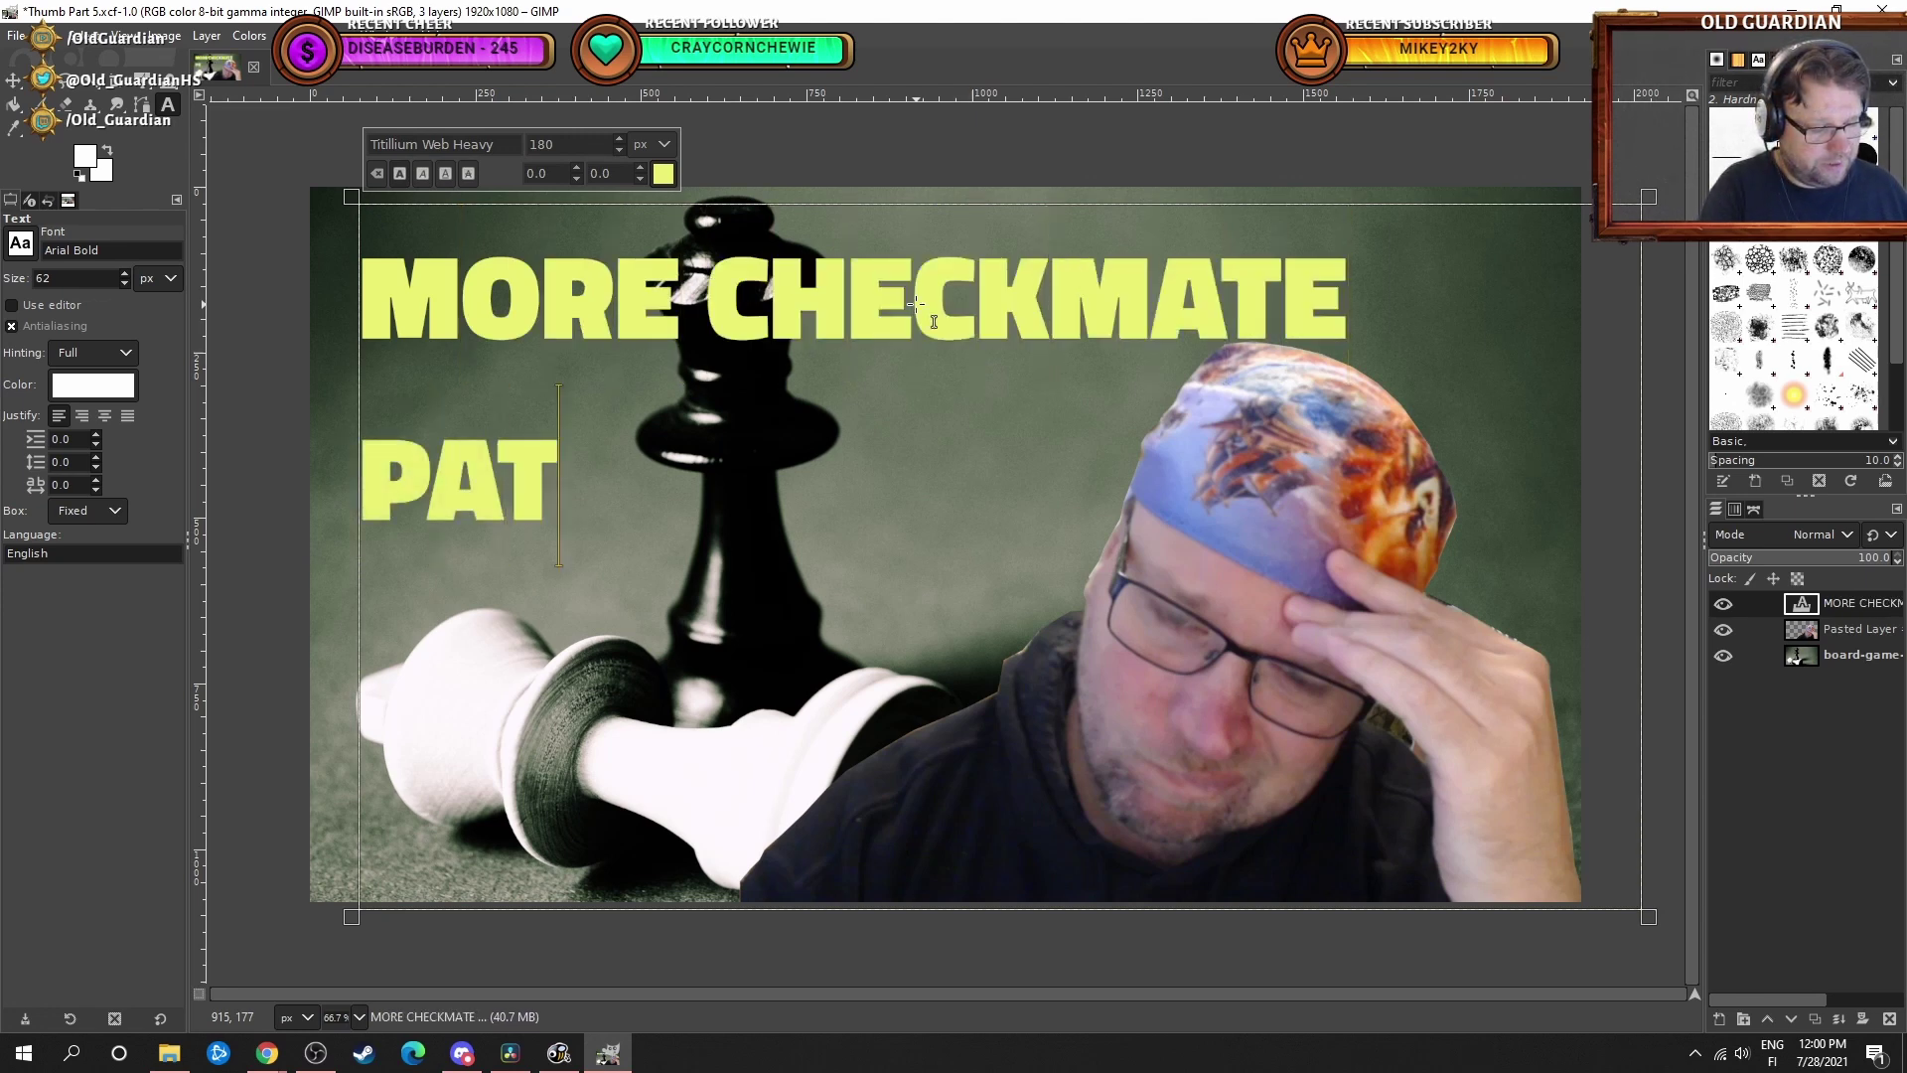
pyautogui.write('TERNS AND')
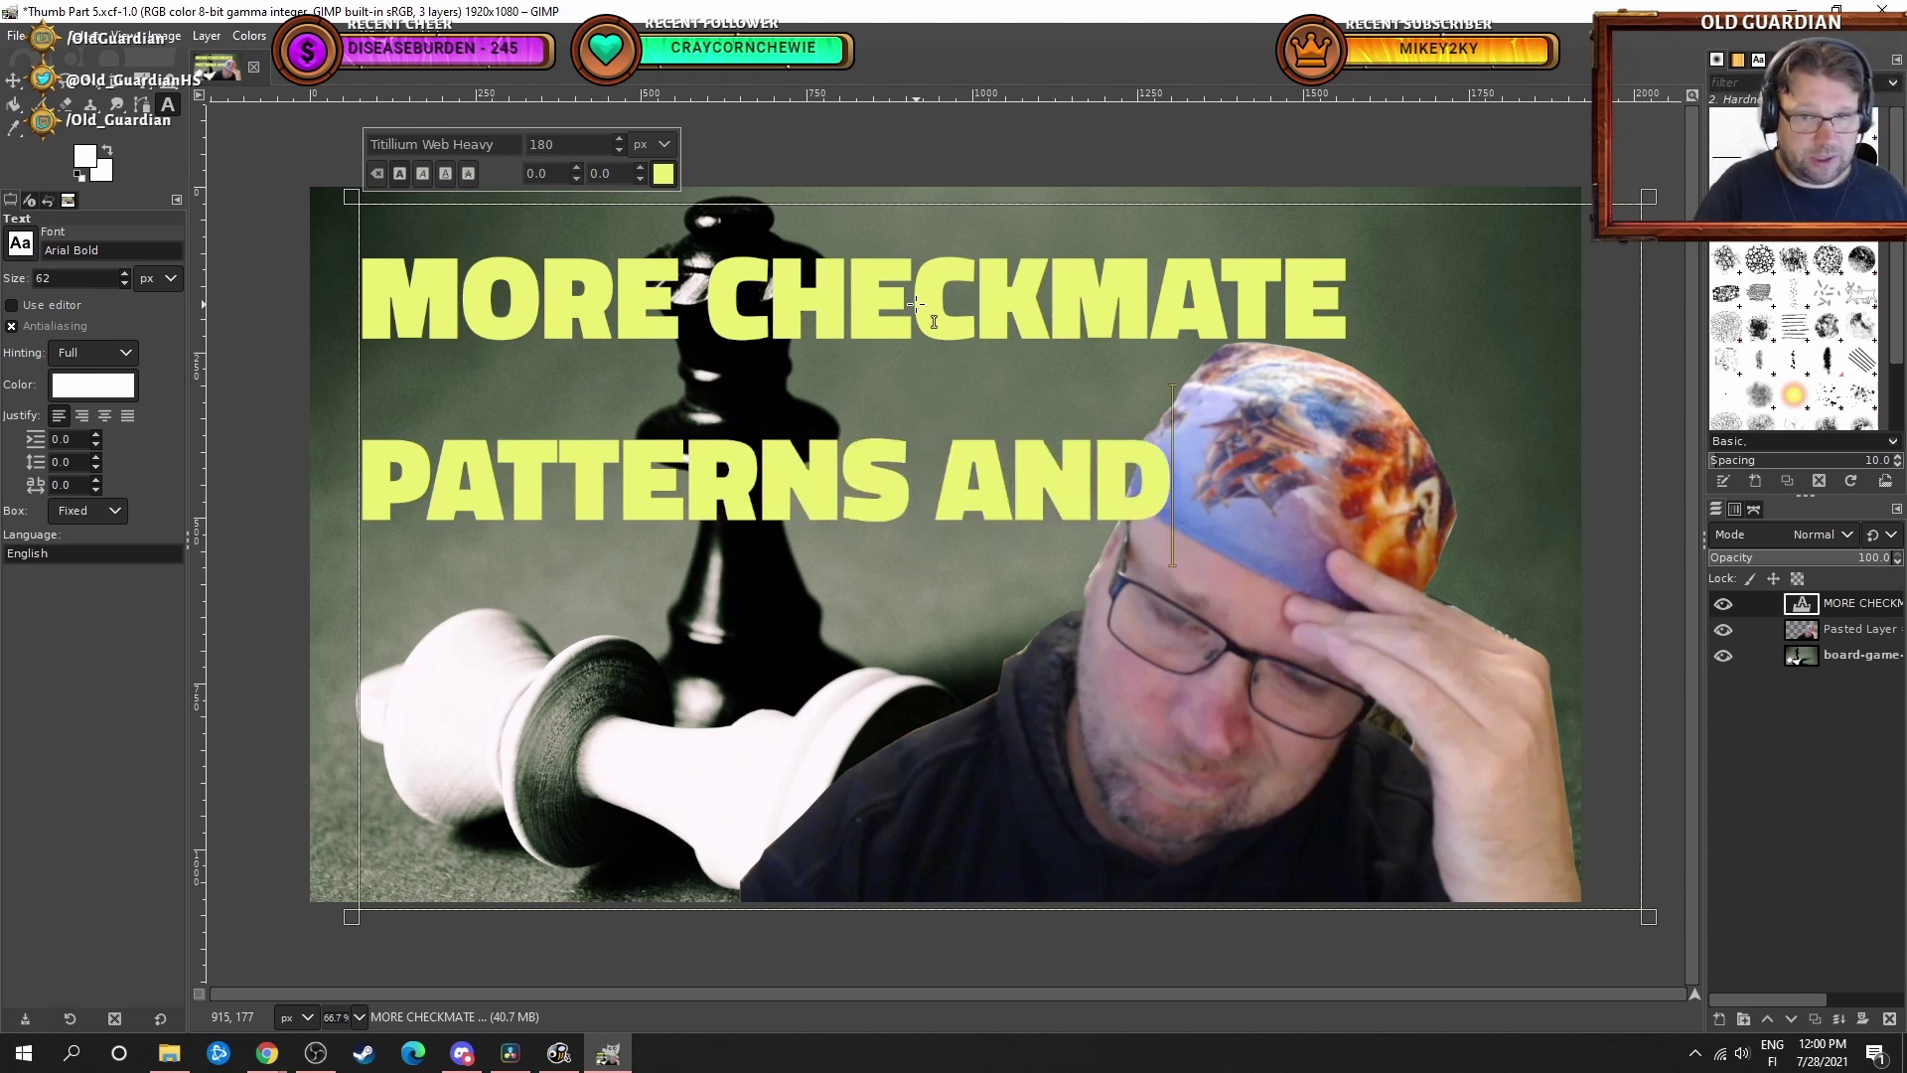
pyautogui.press('Return')
pyautogui.write('QU')
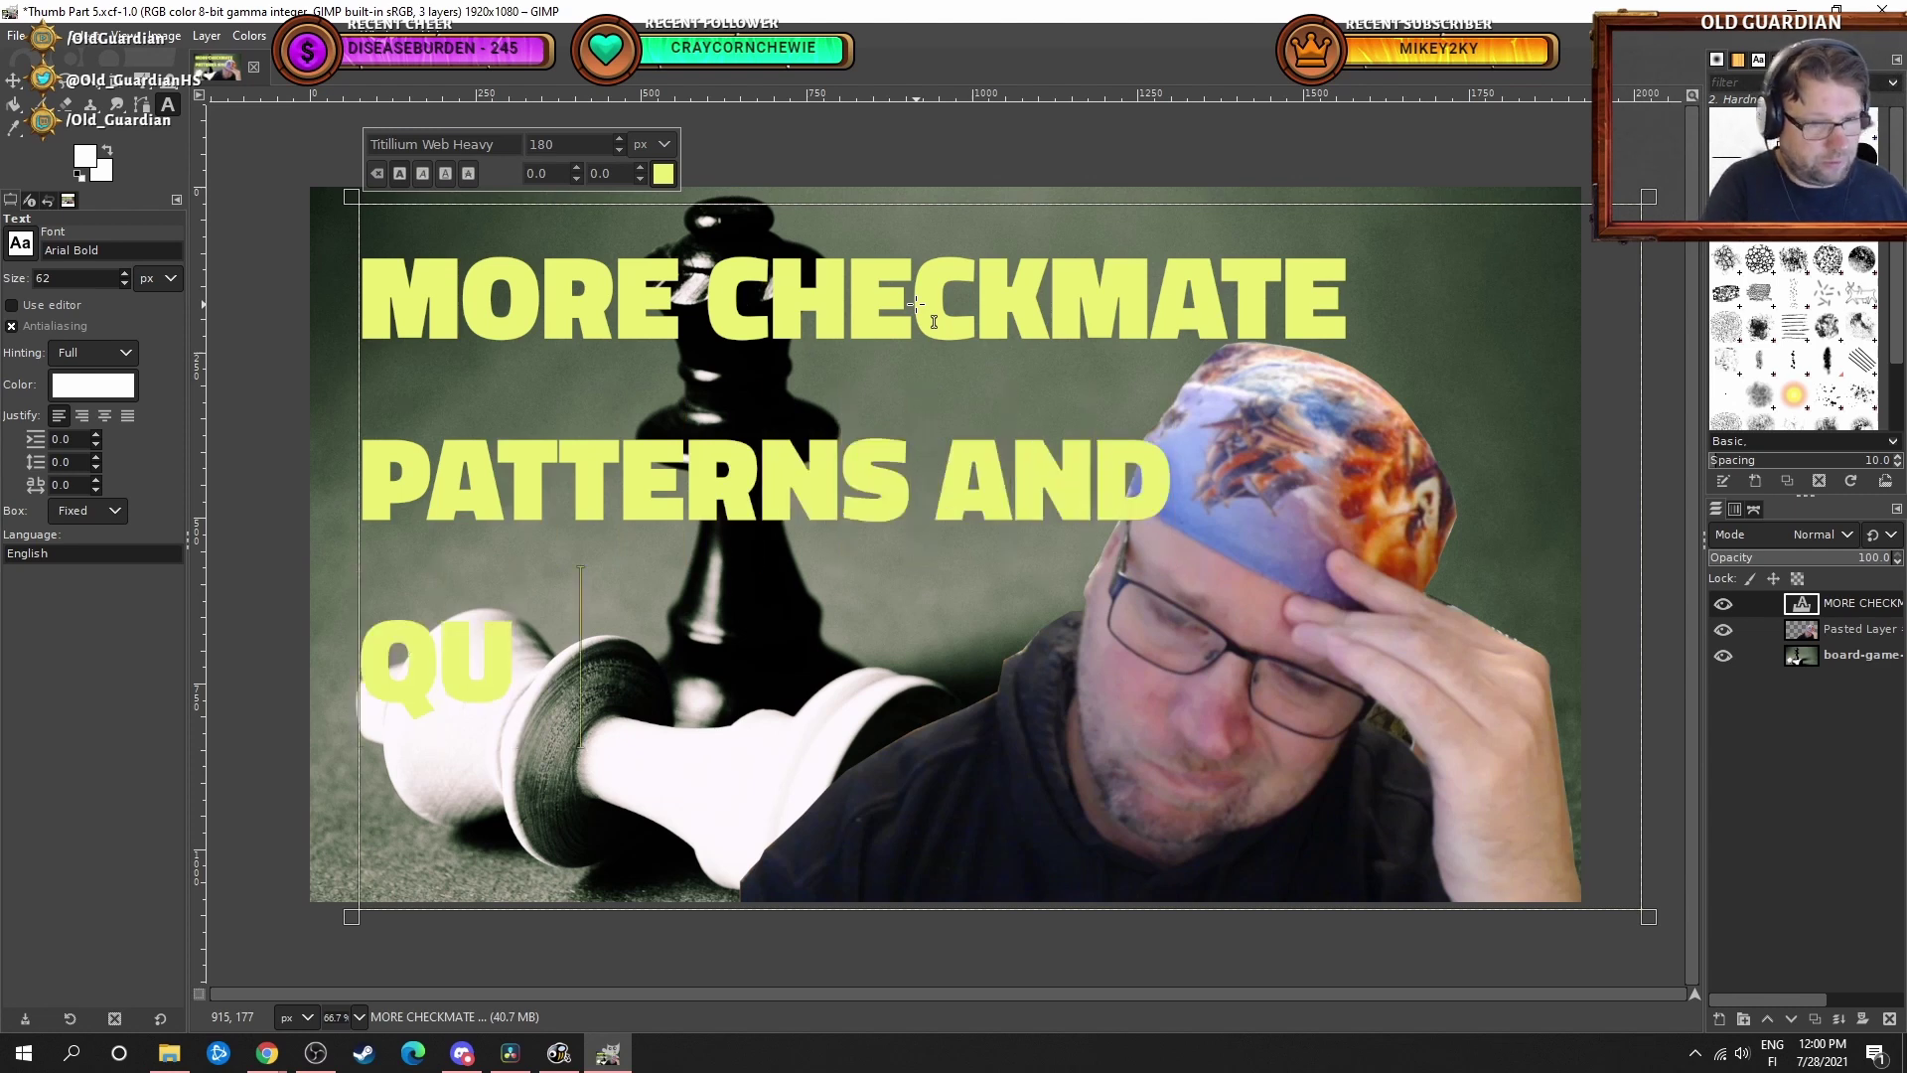
pyautogui.write('EEN SACRIFICES')
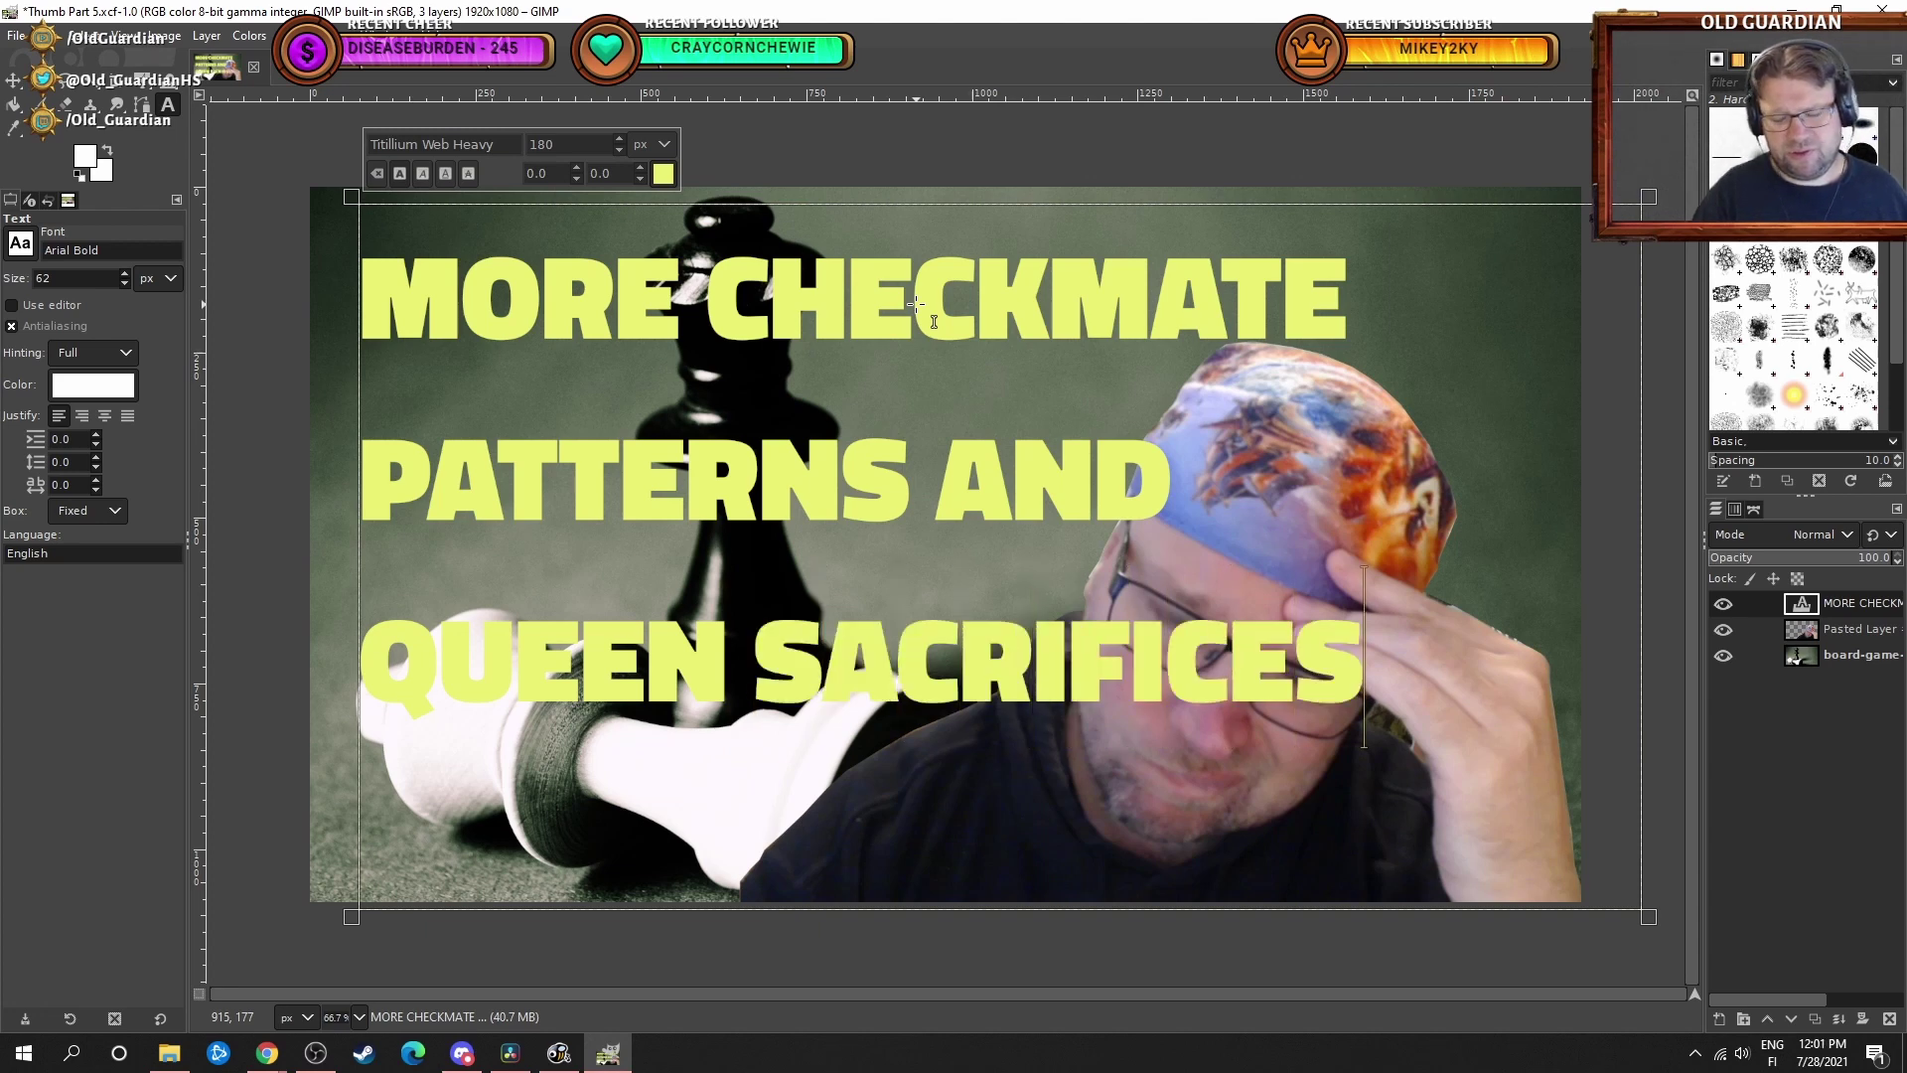
# Put SACRIFICES on its own fourth line and nudge the title block up and right.
pyautogui.click(770, 662)
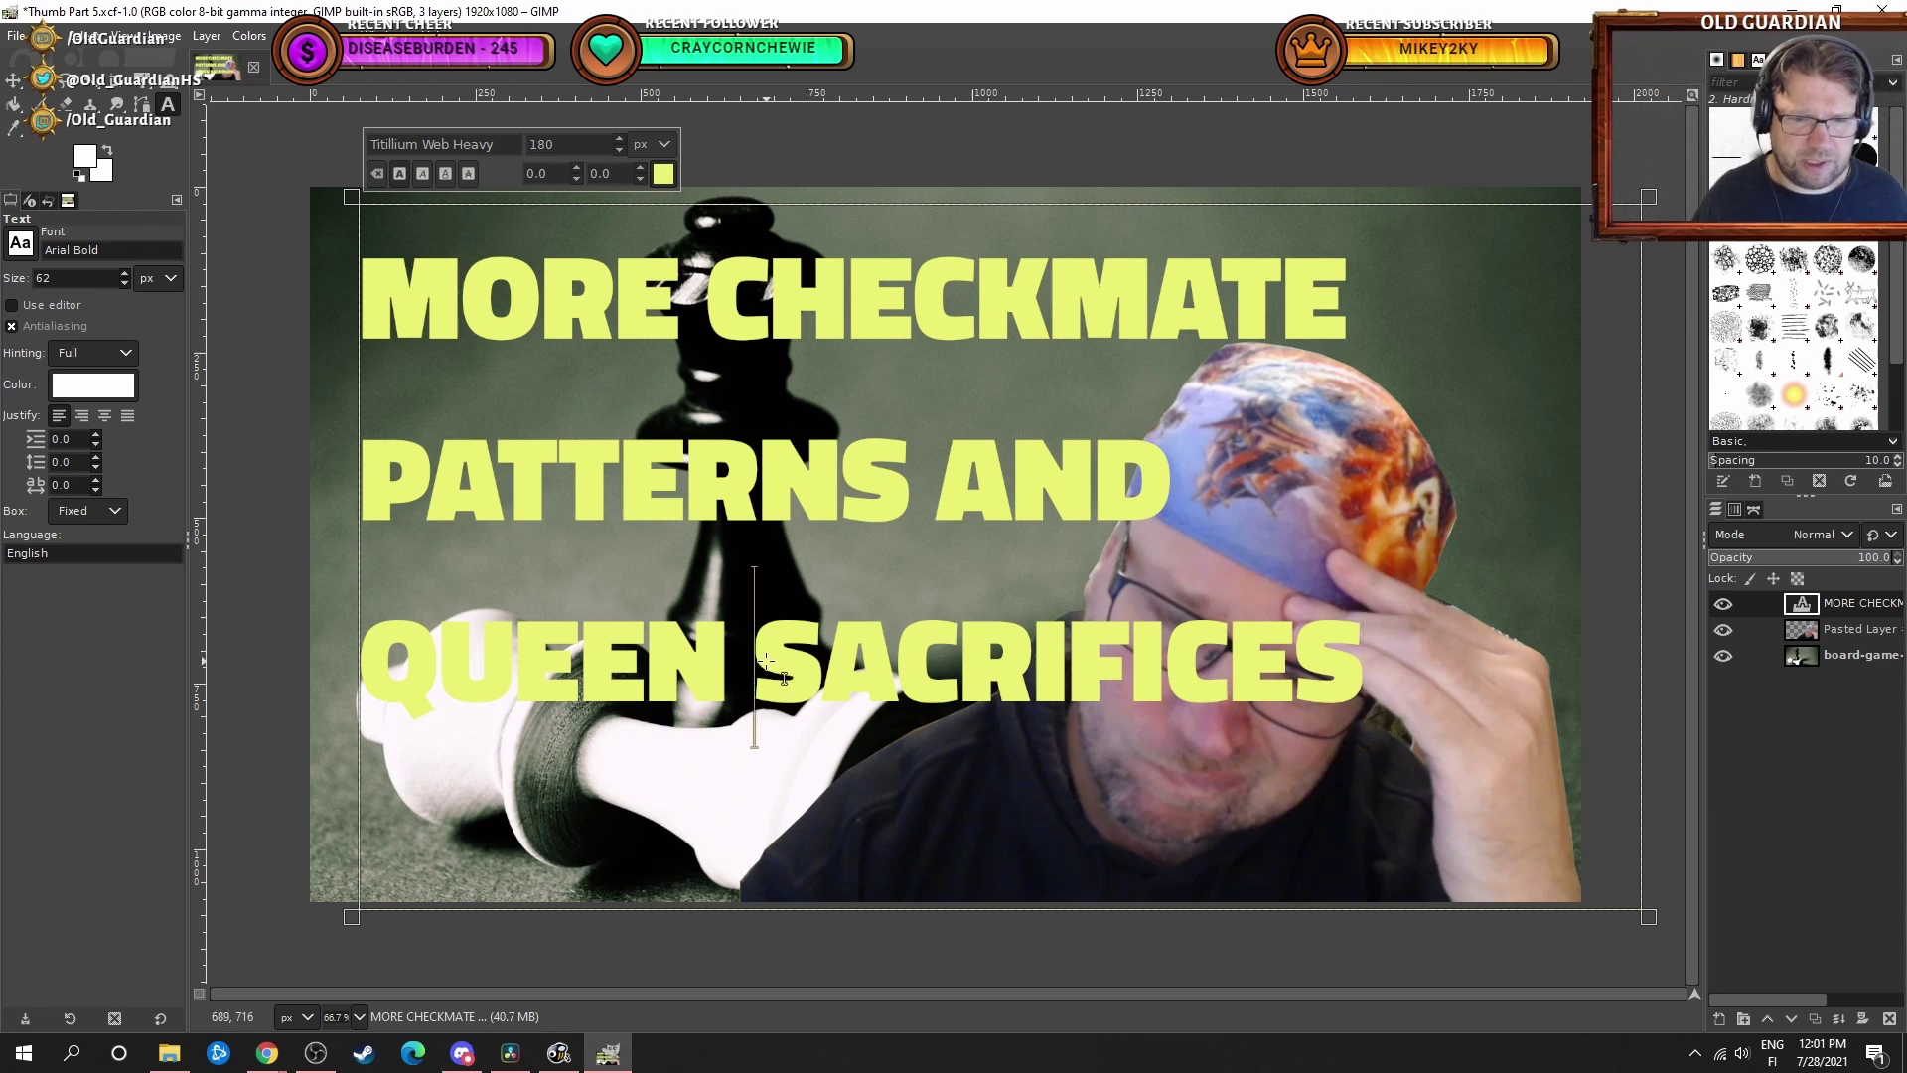
pyautogui.press('Return')
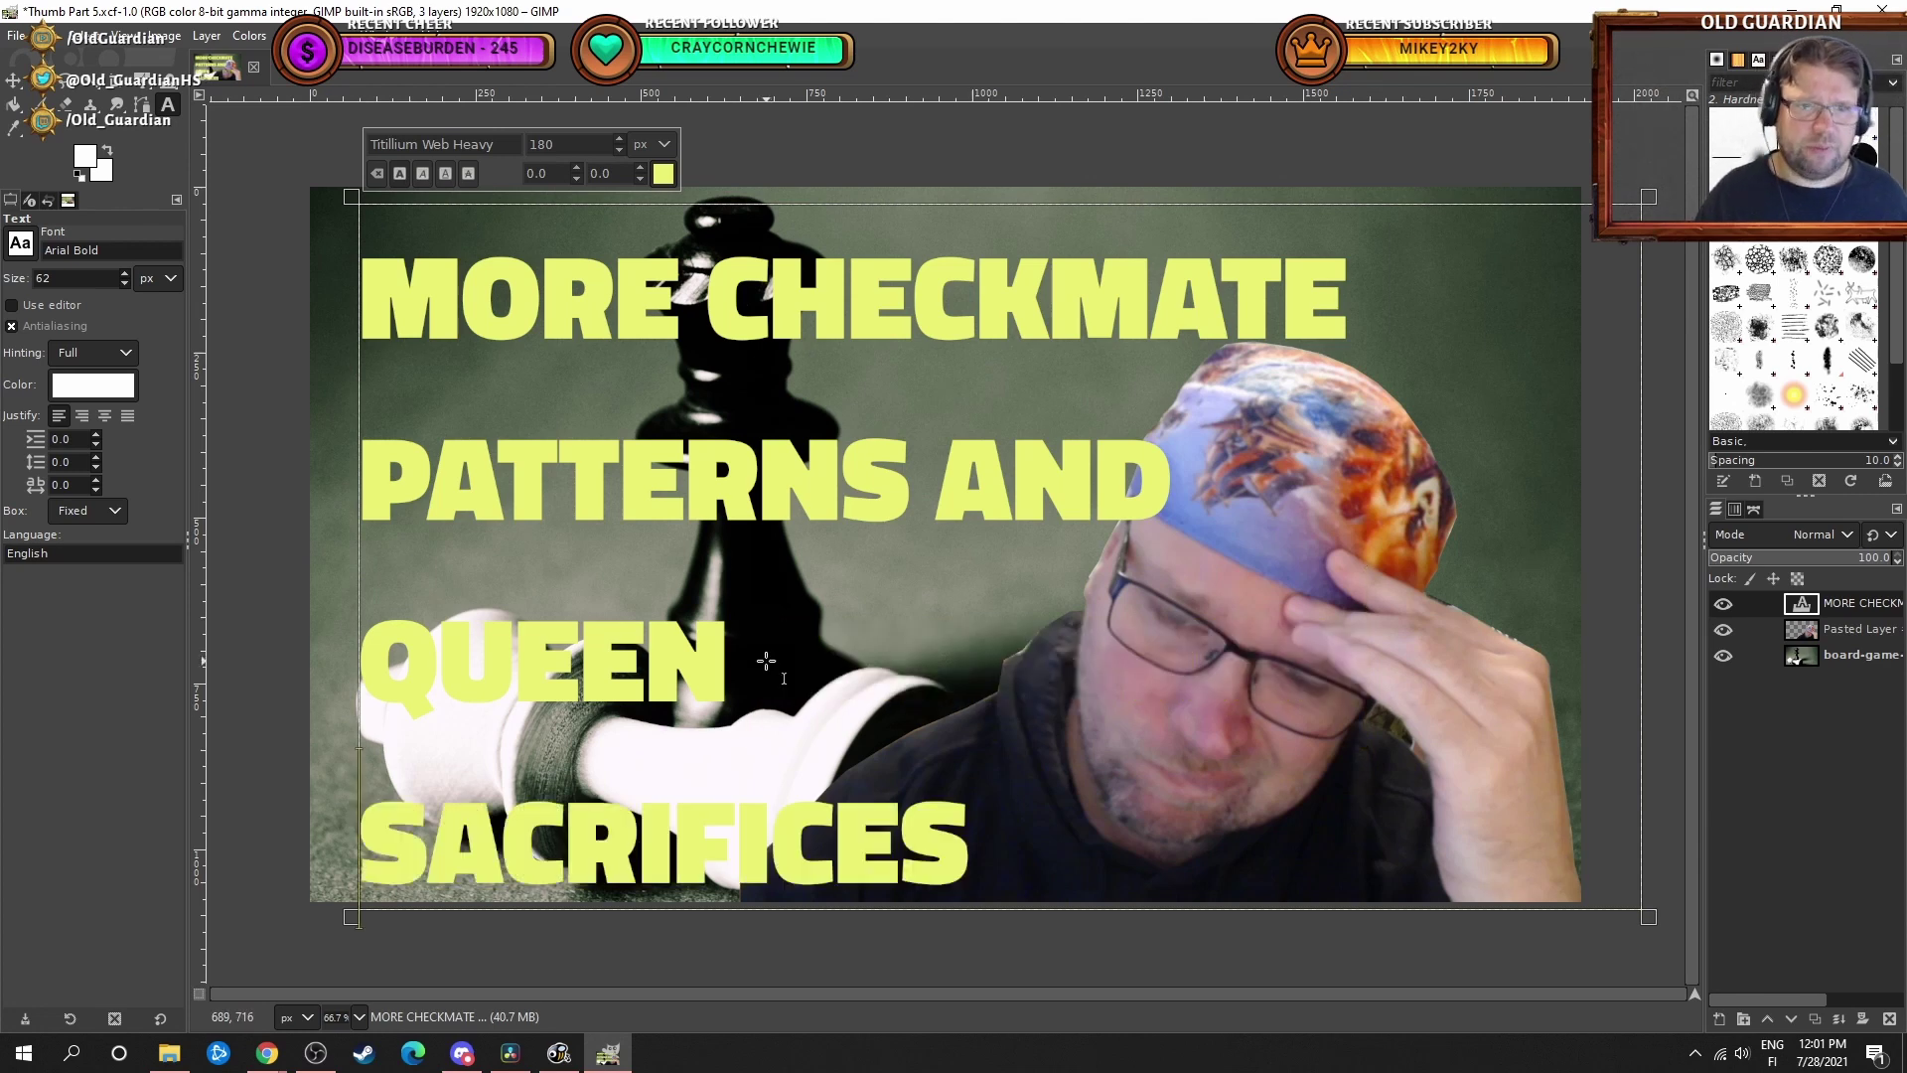
pyautogui.click(13, 80)
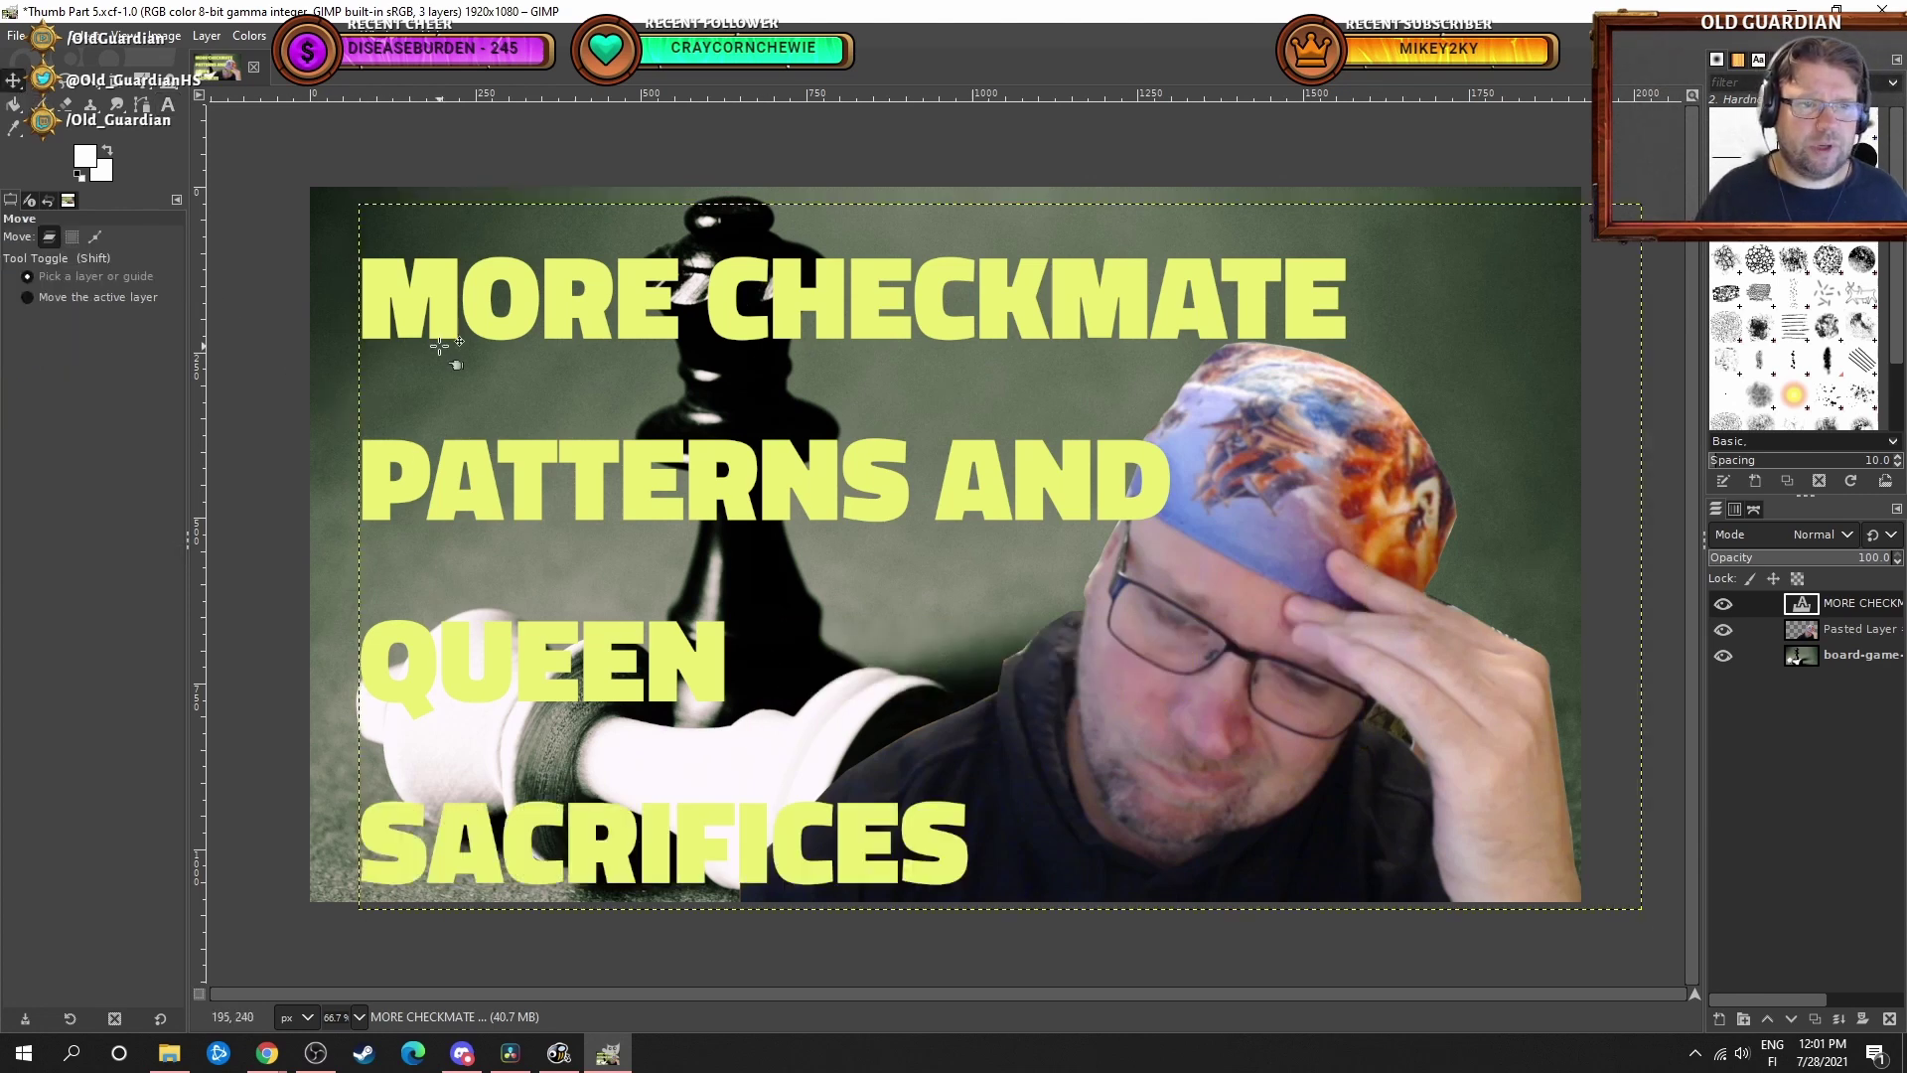
pyautogui.moveTo(442, 338); pyautogui.dragTo(469, 285)
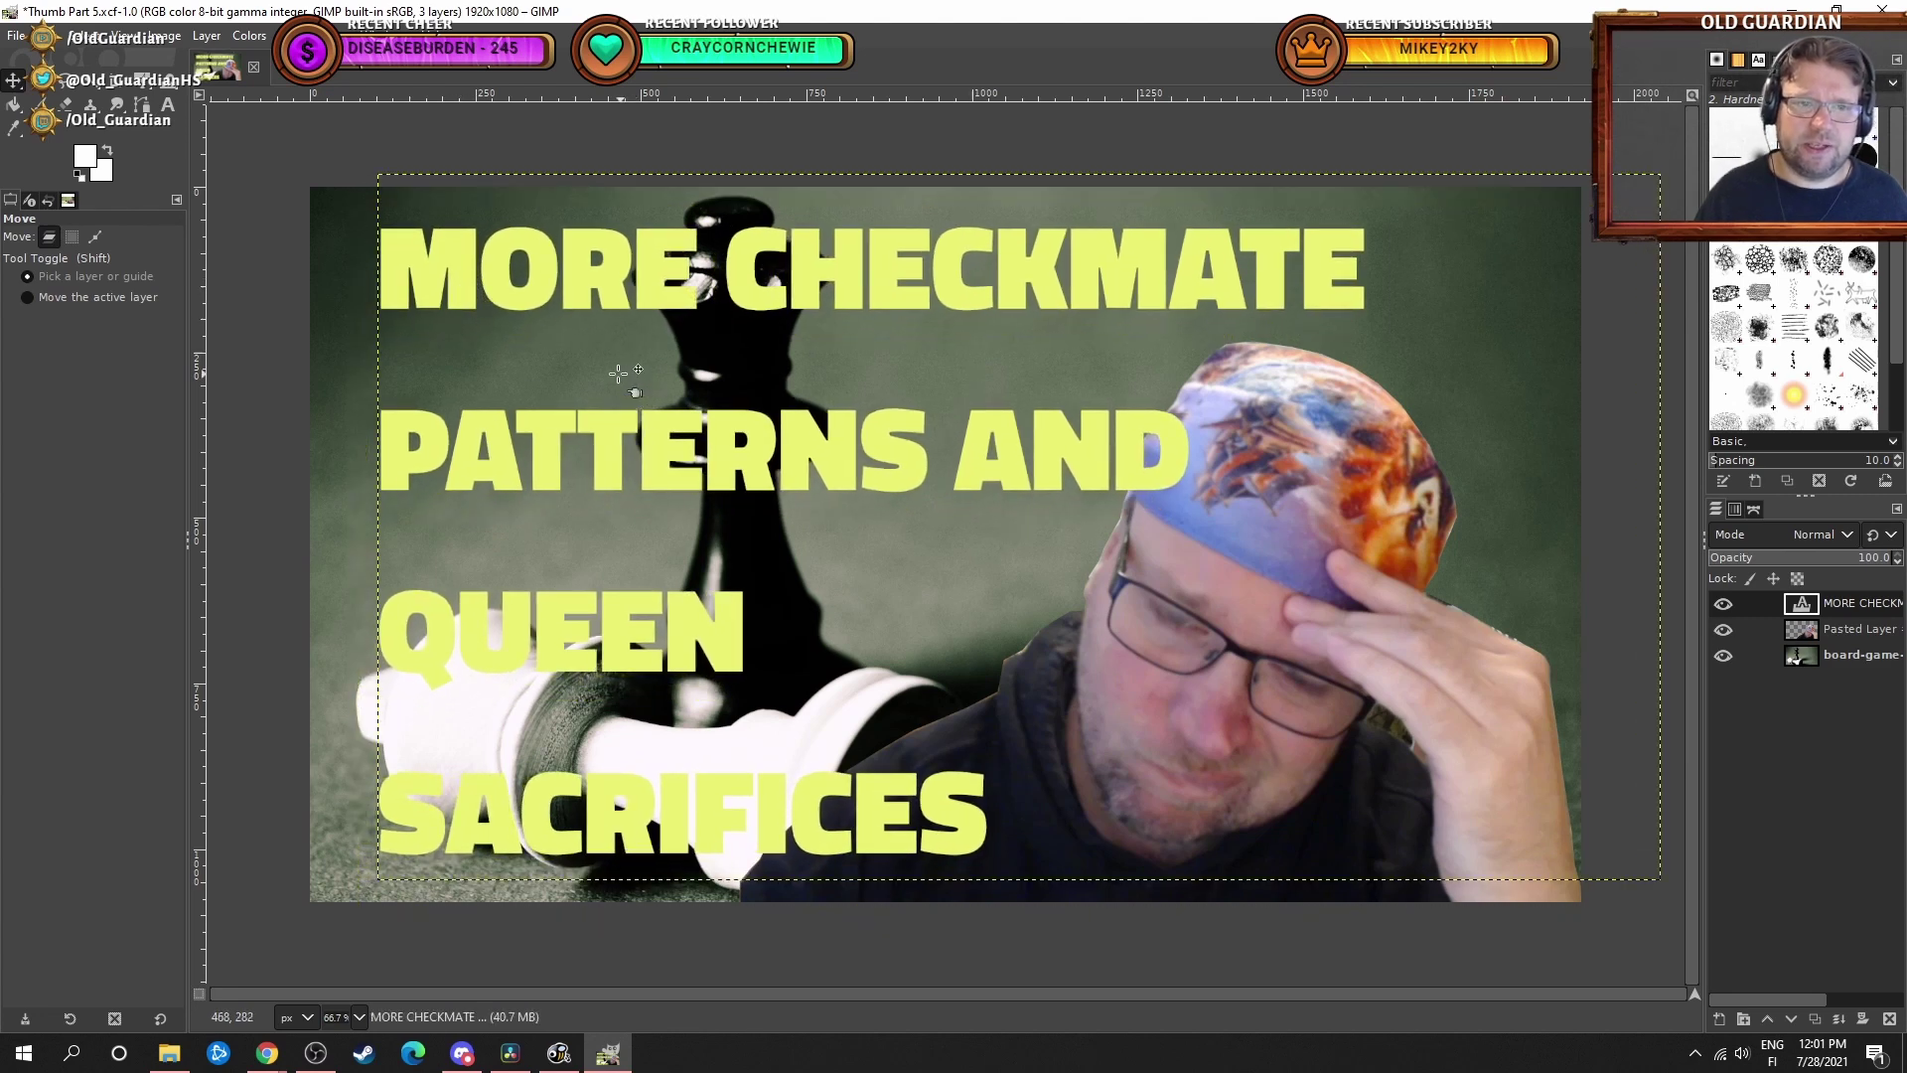
pyautogui.click(167, 104)
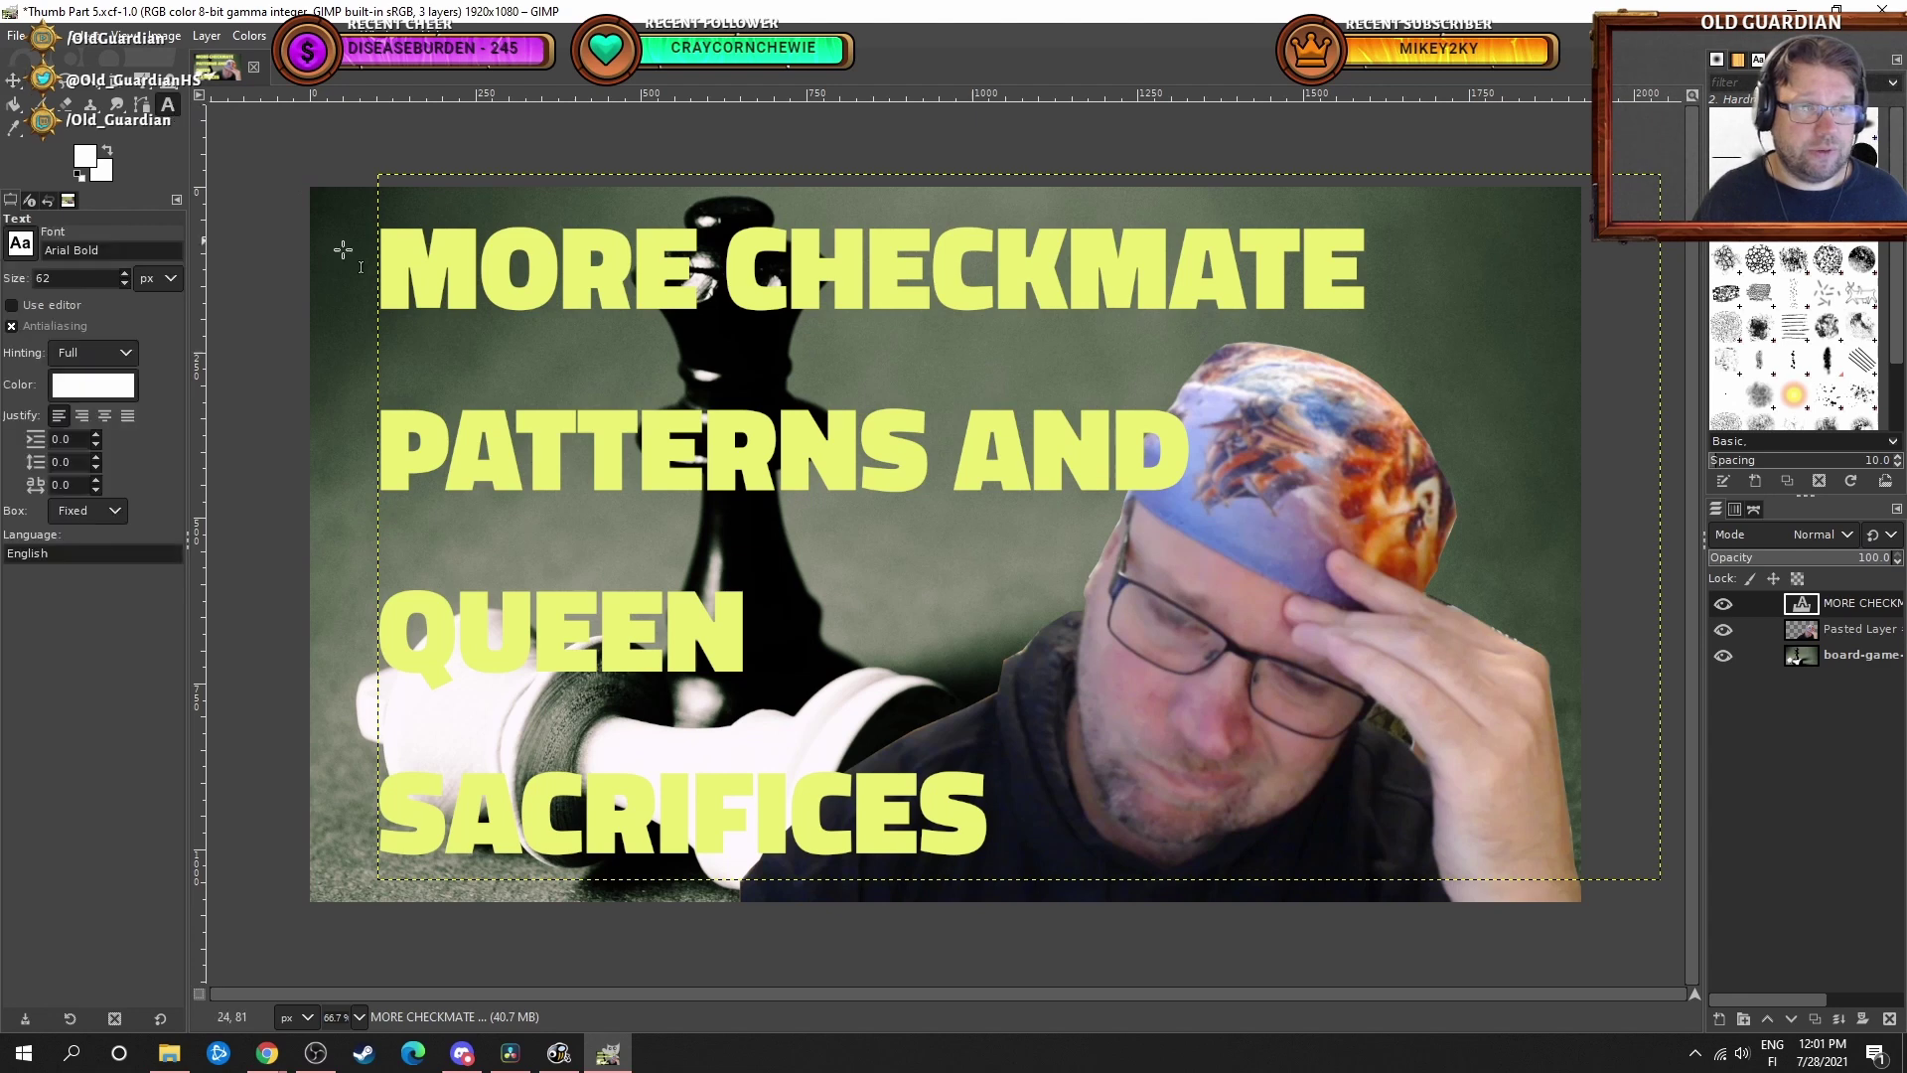
pyautogui.click(484, 289)
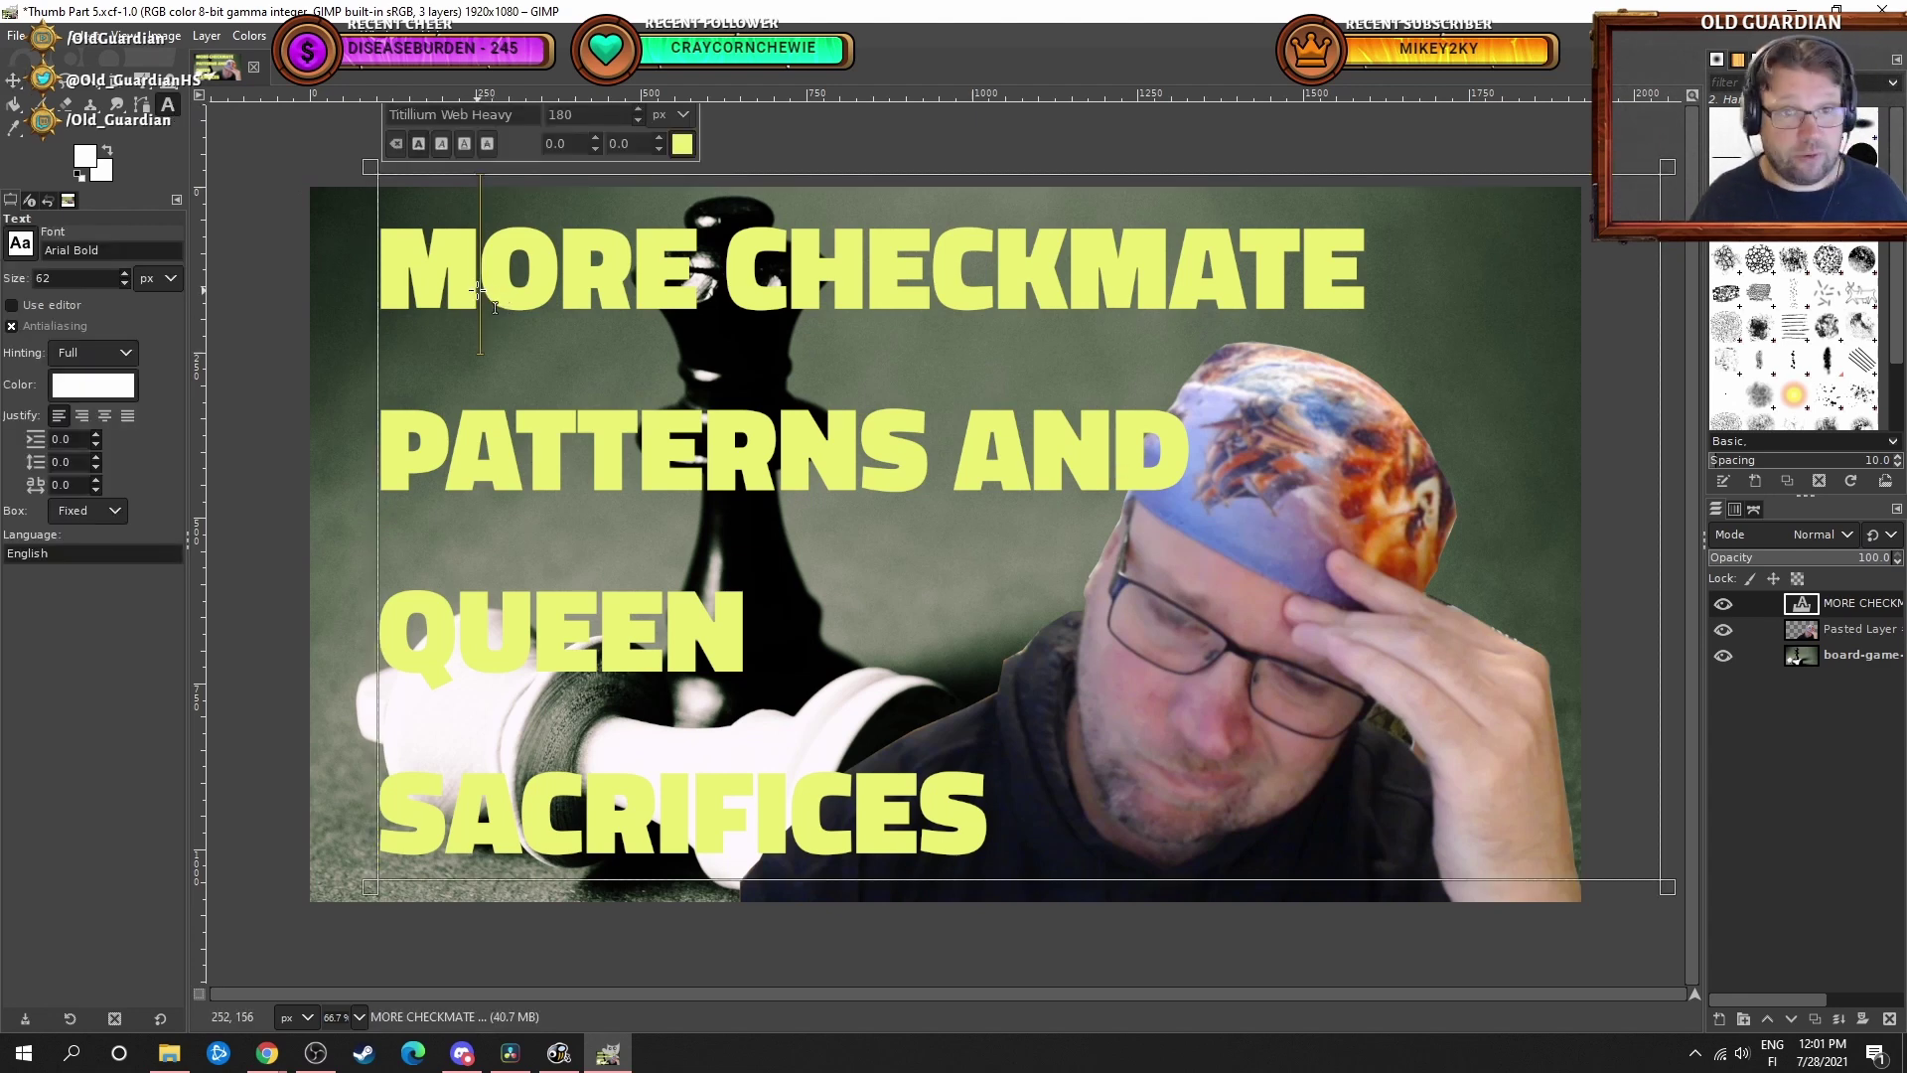
# Apply a Drop Shadow to the title with grow radius 6 and opacity about 1.0.
pyautogui.hotkey('ctrl', 'a')
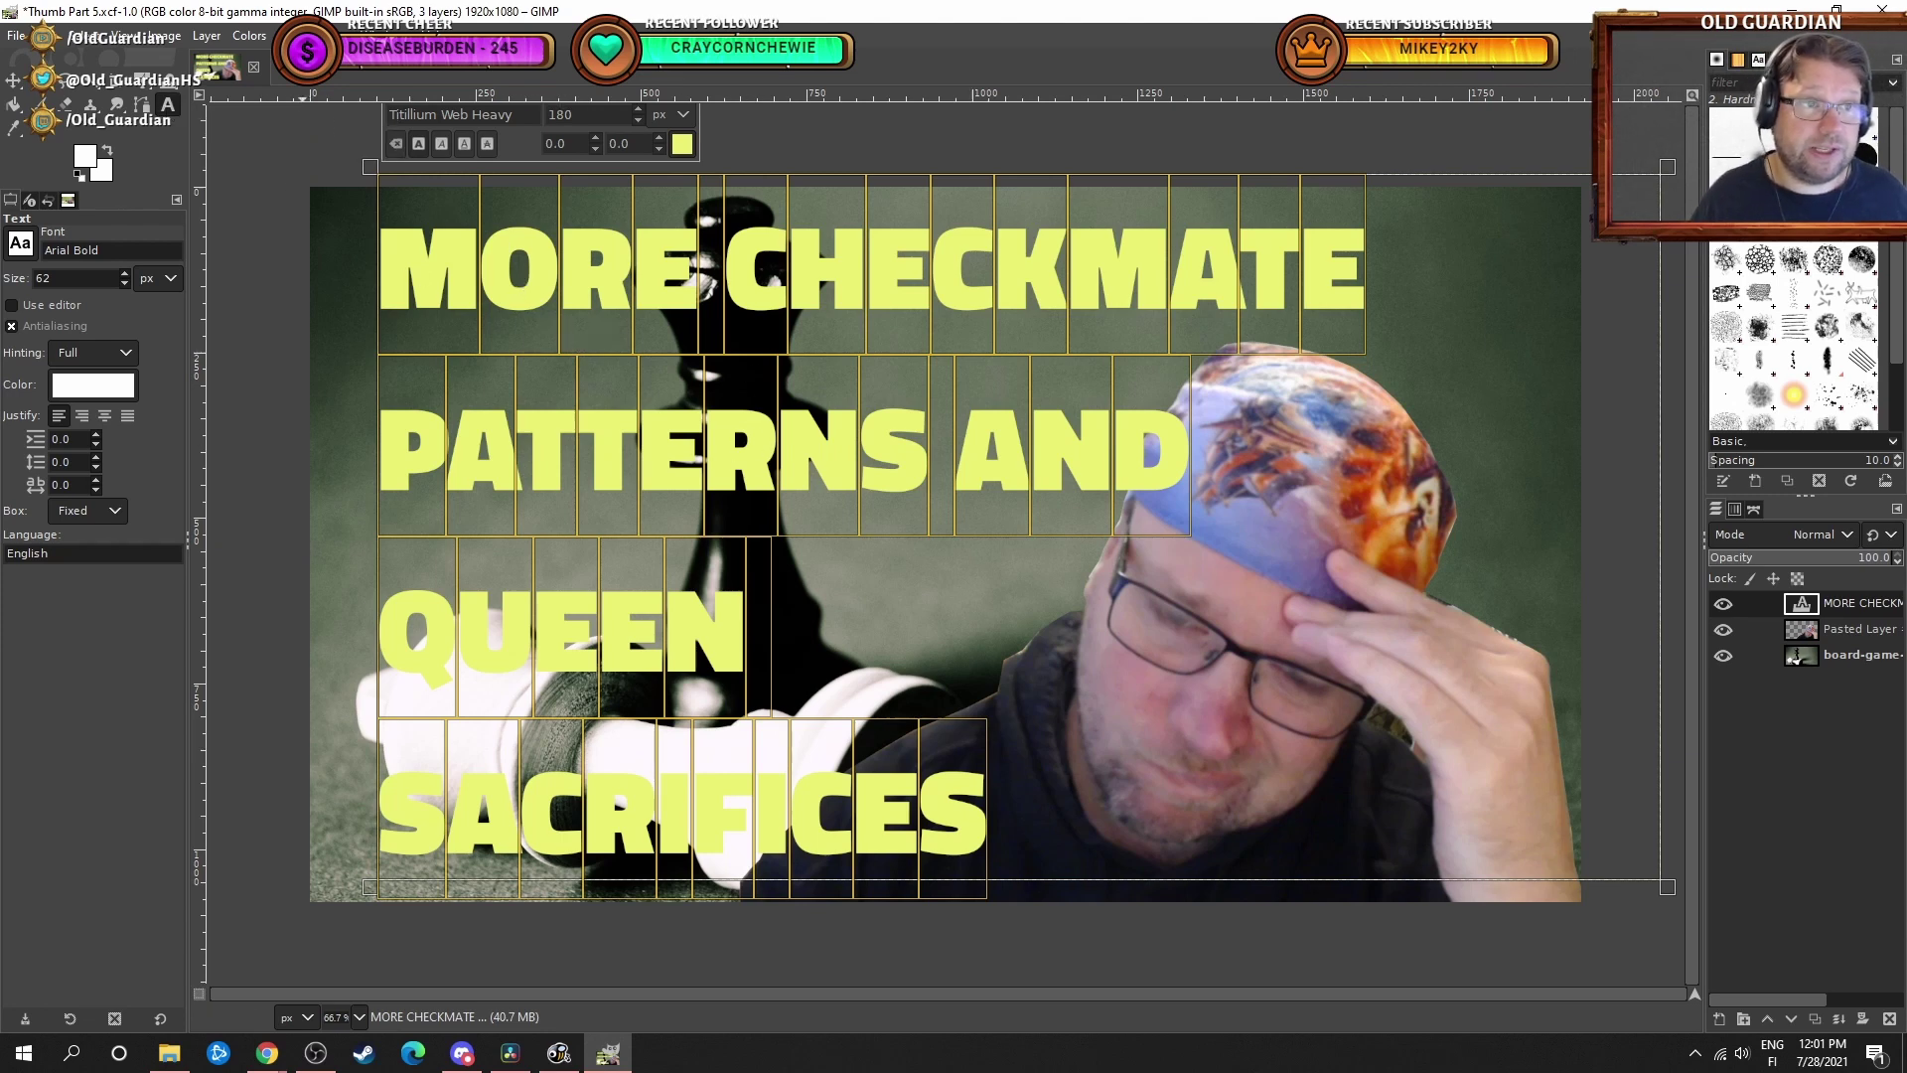
pyautogui.click(328, 36)
pyautogui.moveTo(422, 216)
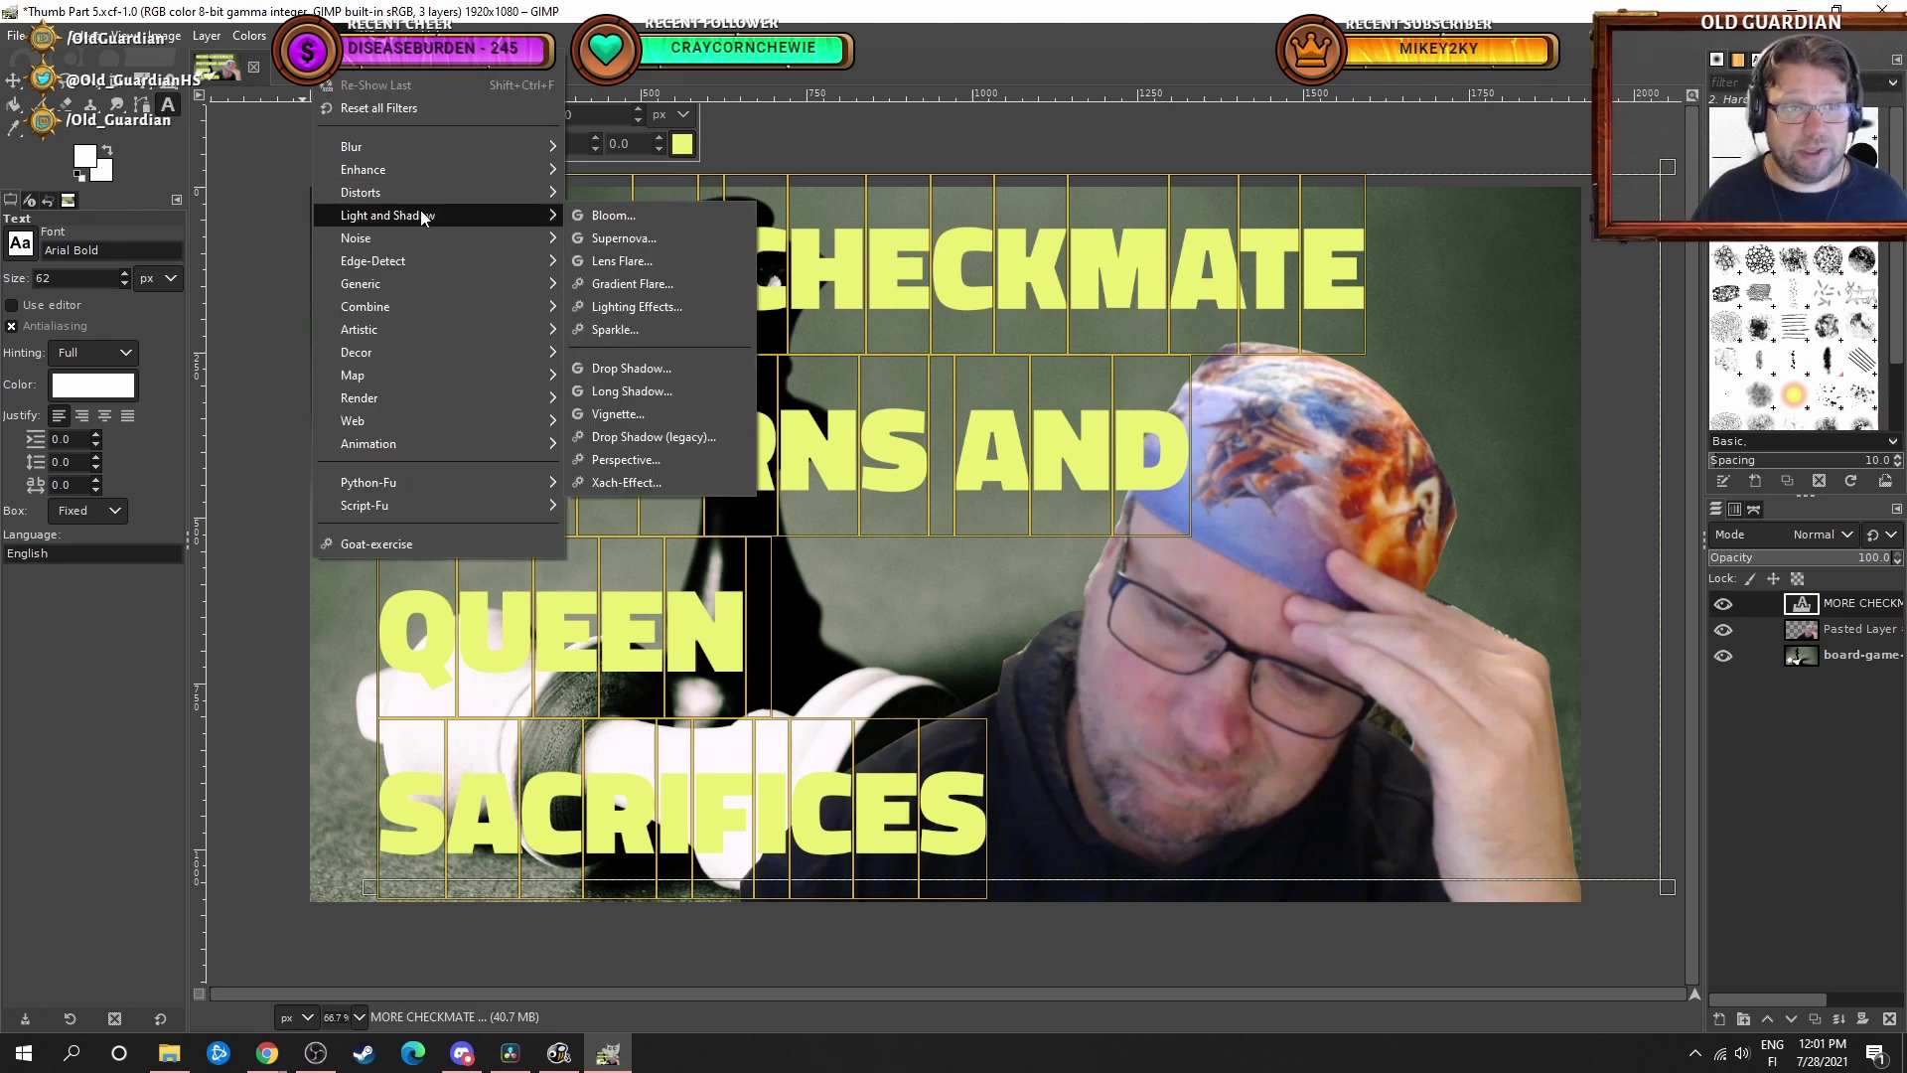
pyautogui.click(658, 370)
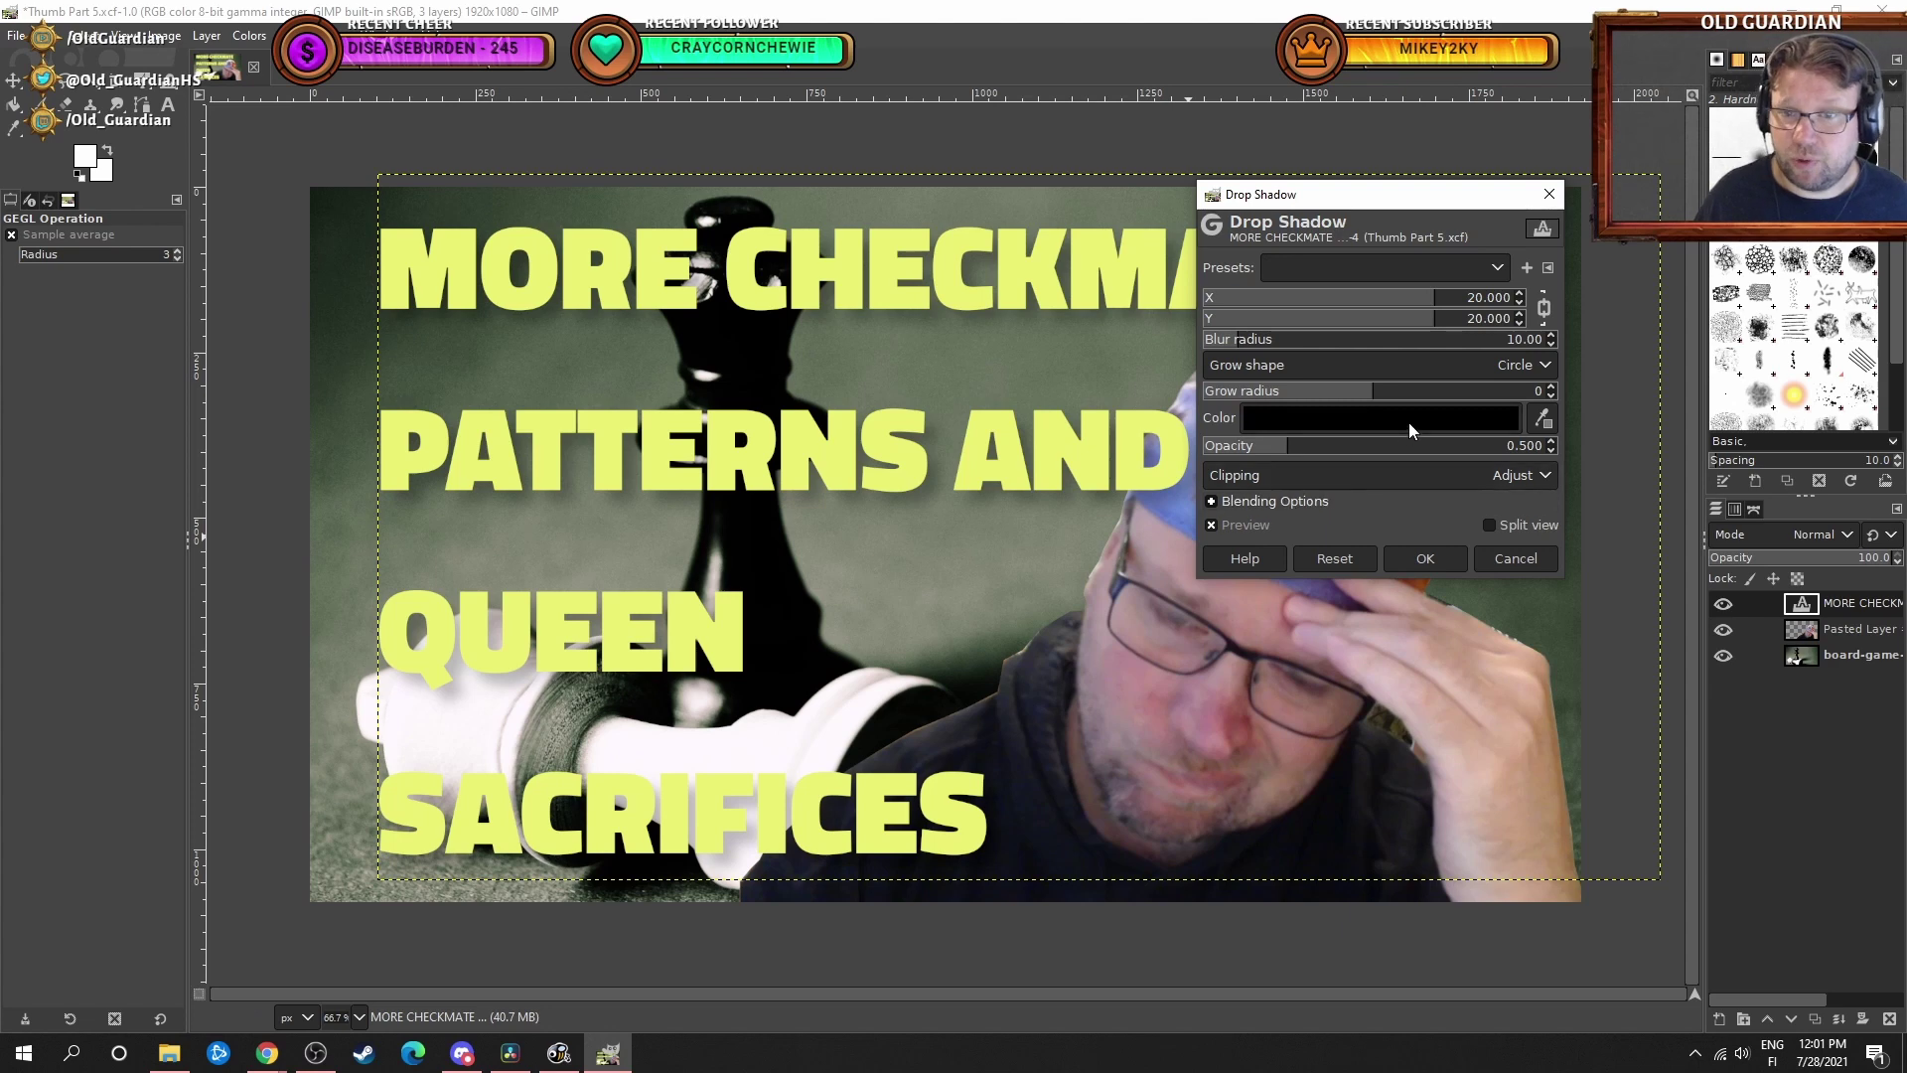
pyautogui.moveTo(1378, 399); pyautogui.dragTo(1416, 390)
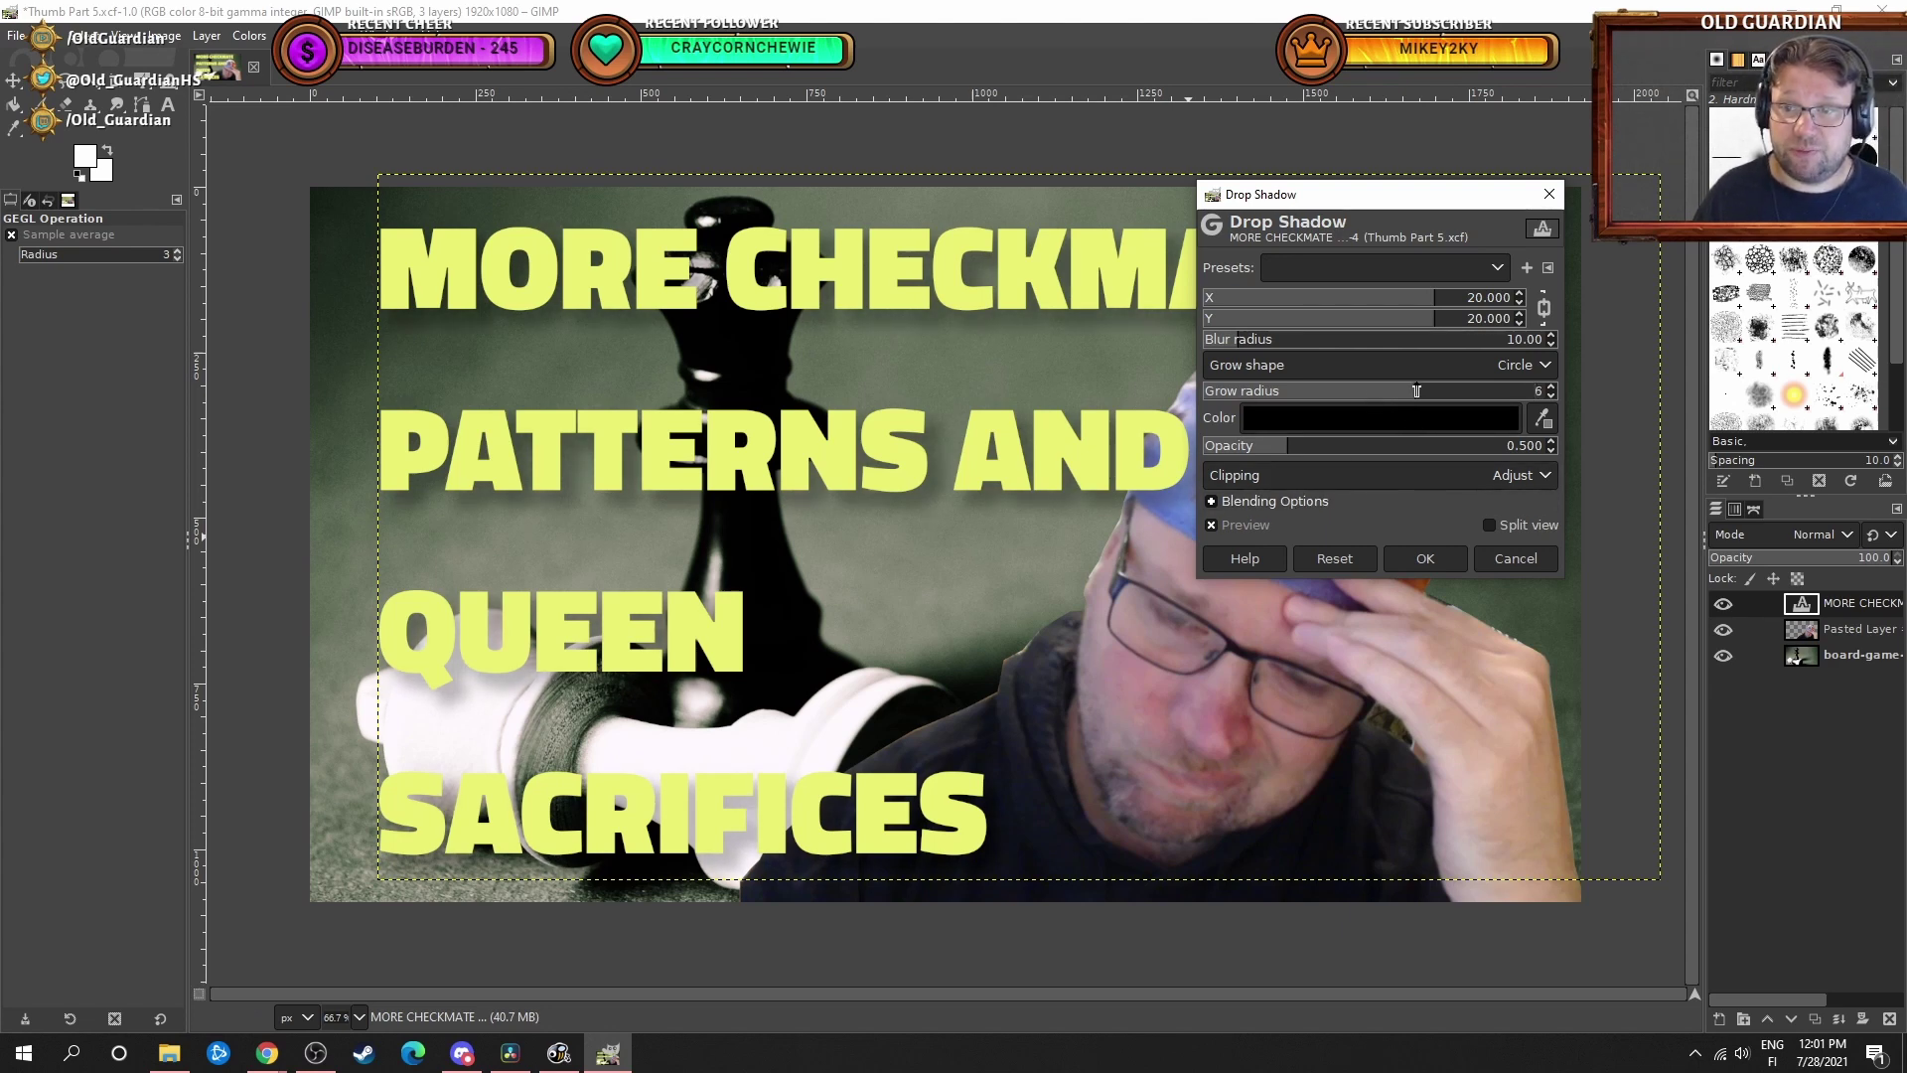
pyautogui.moveTo(1285, 445); pyautogui.dragTo(1386, 445)
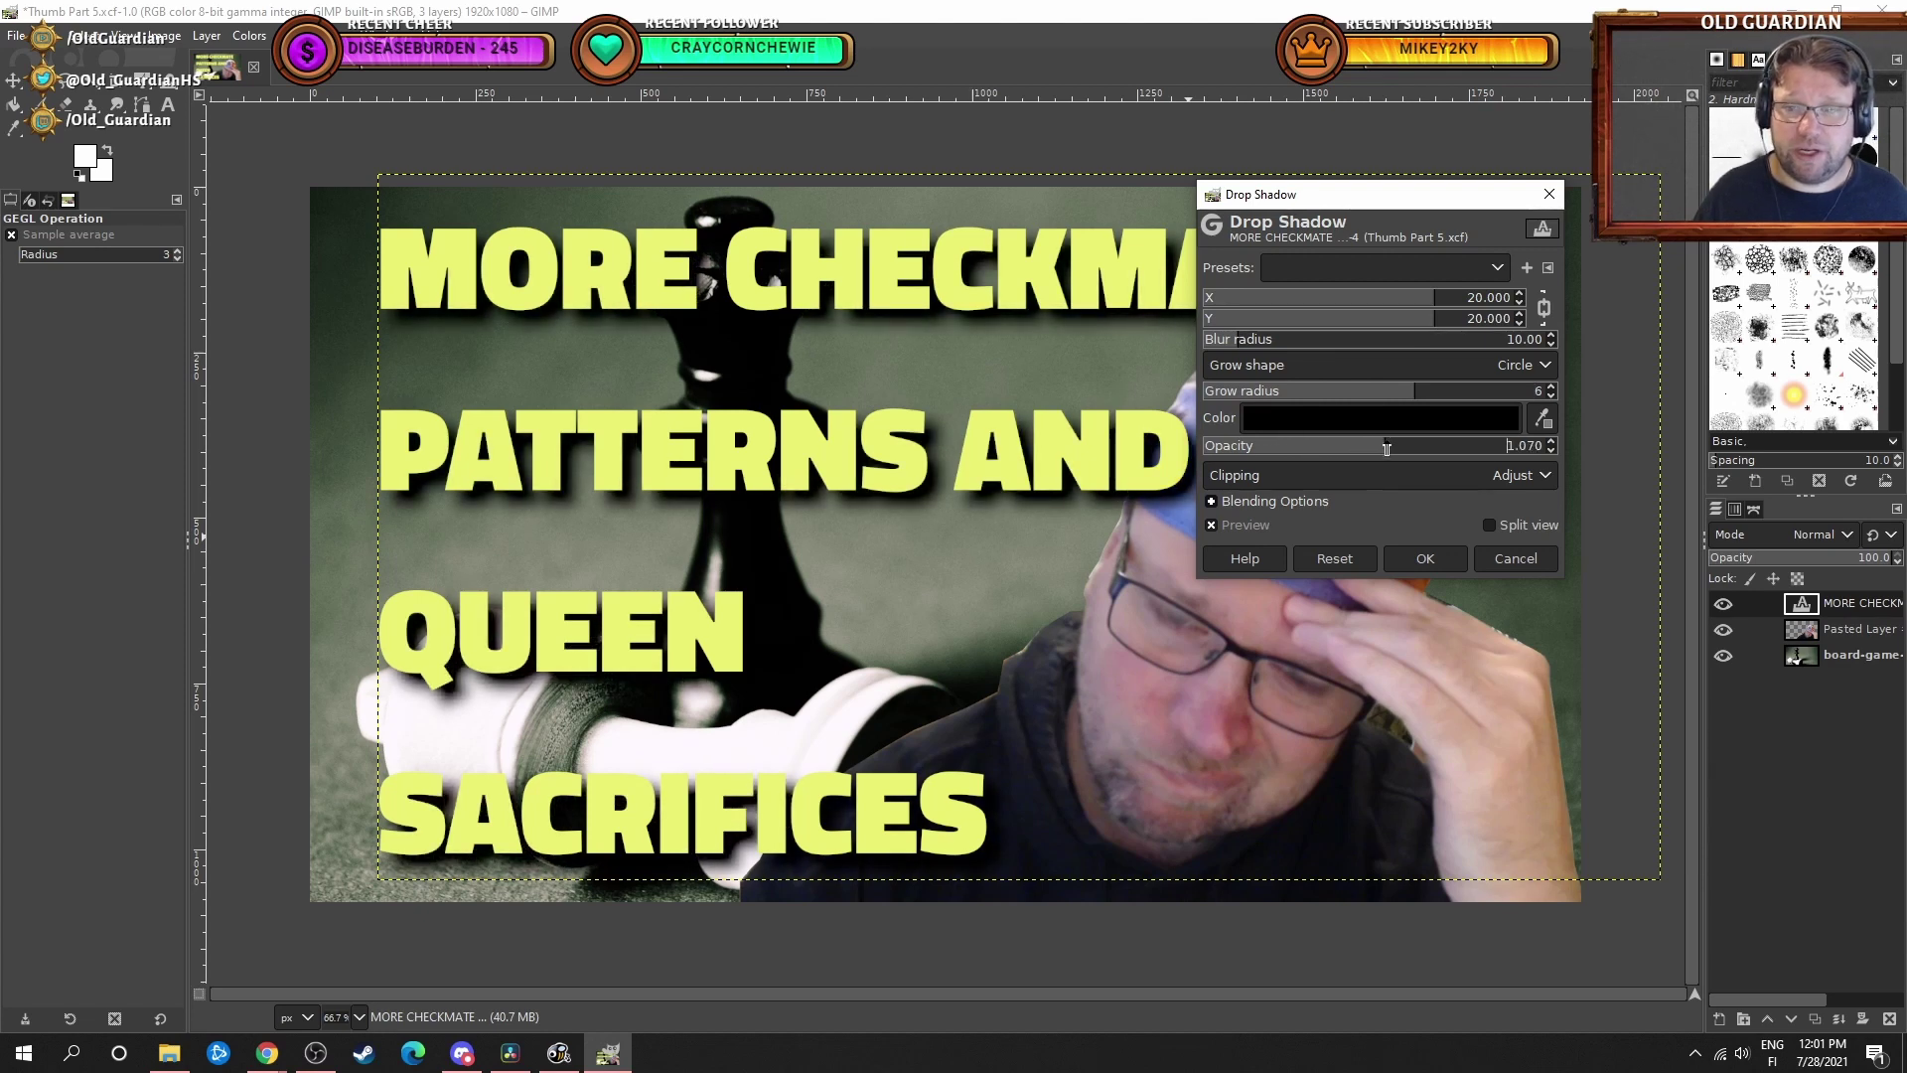
pyautogui.click(1438, 560)
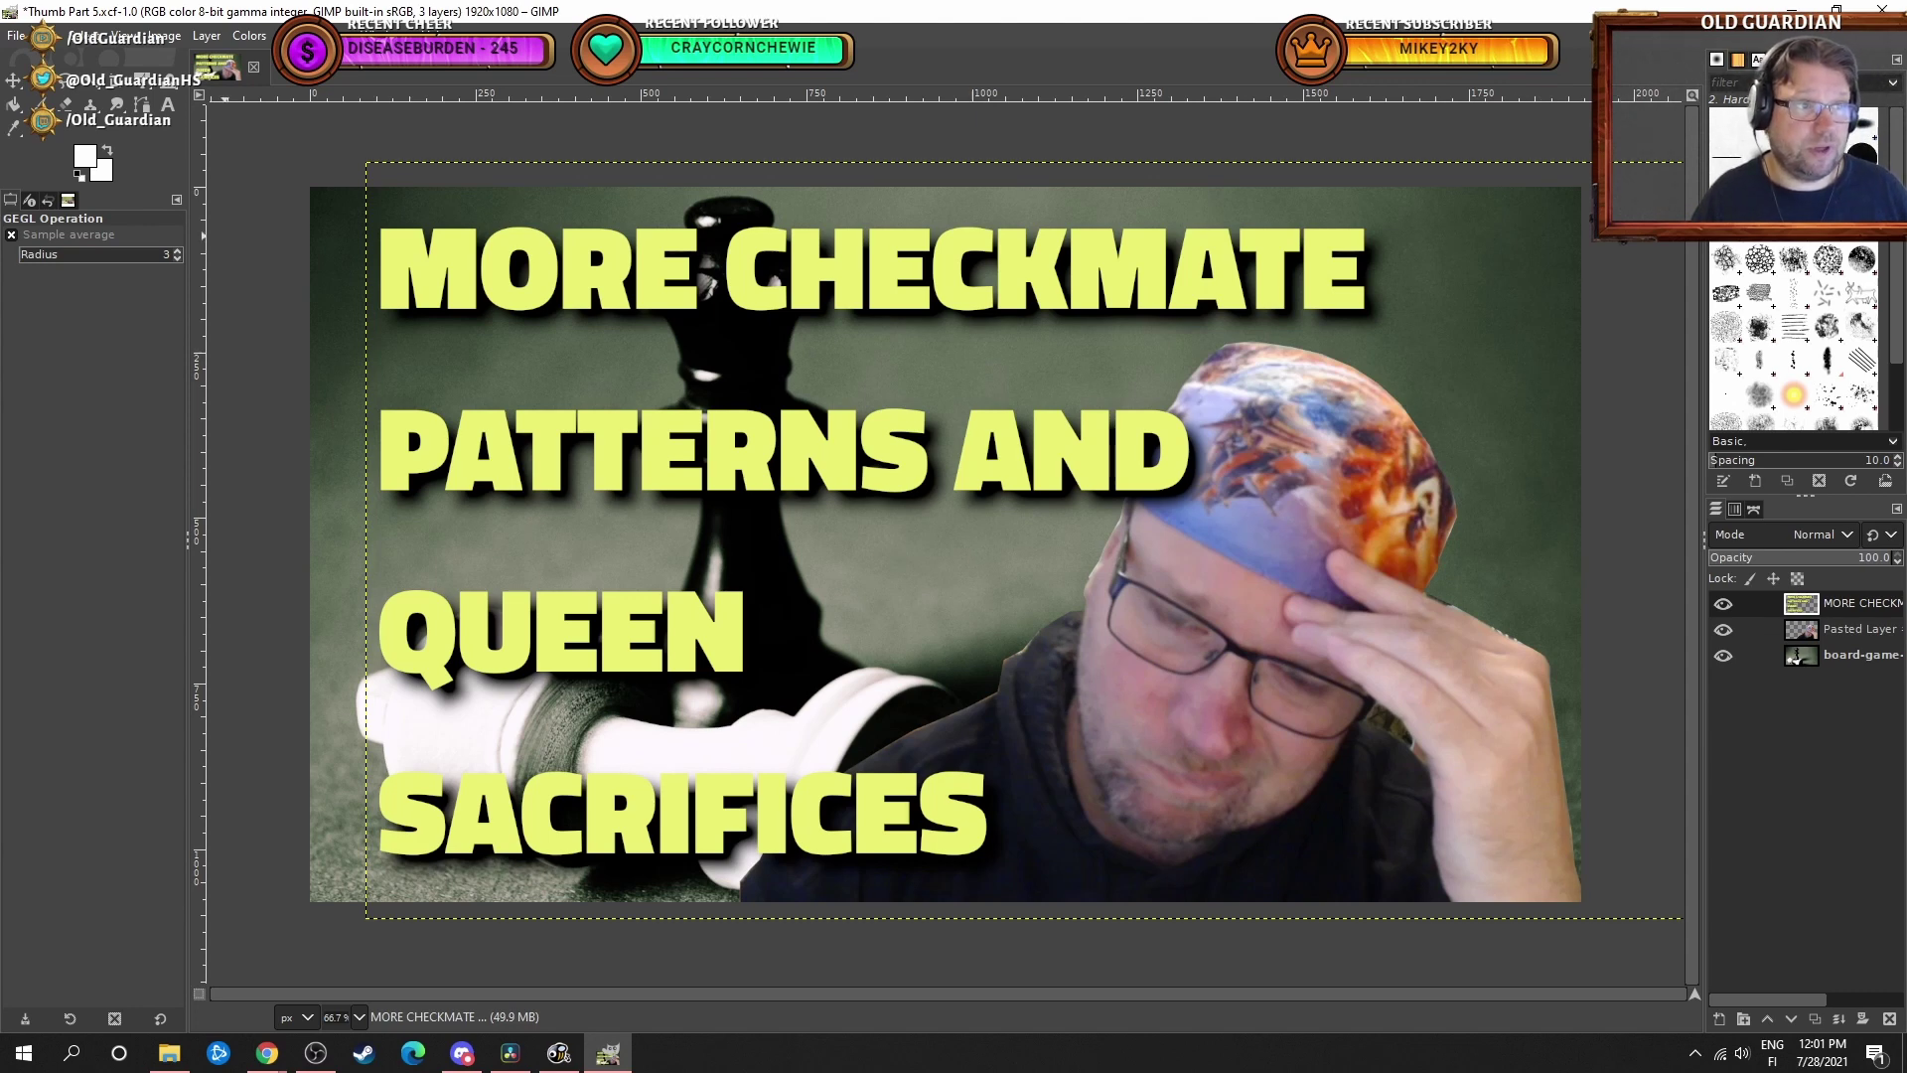
# Activate the Move tool with the M shortcut.
pyautogui.press('m')
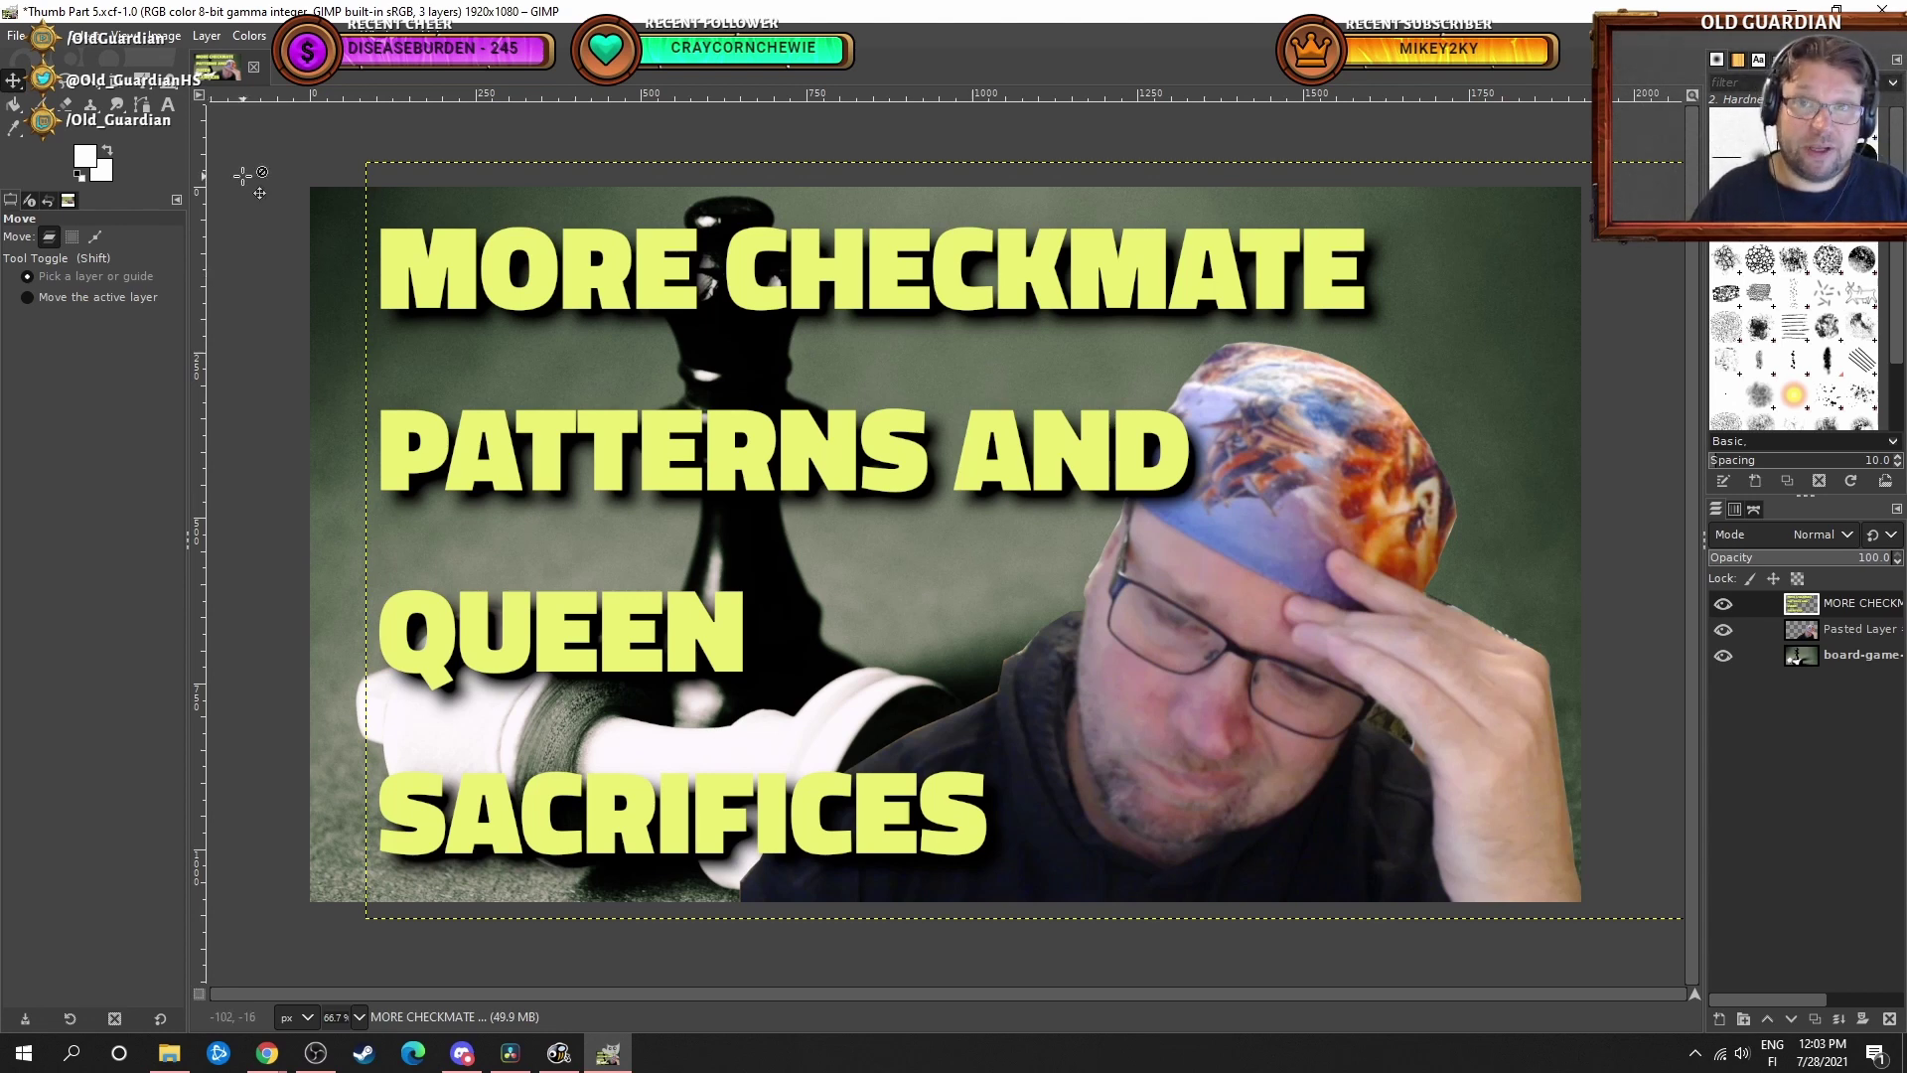
# Save the GIMP project file.
pyautogui.click(16, 35)
pyautogui.moveTo(50, 35)
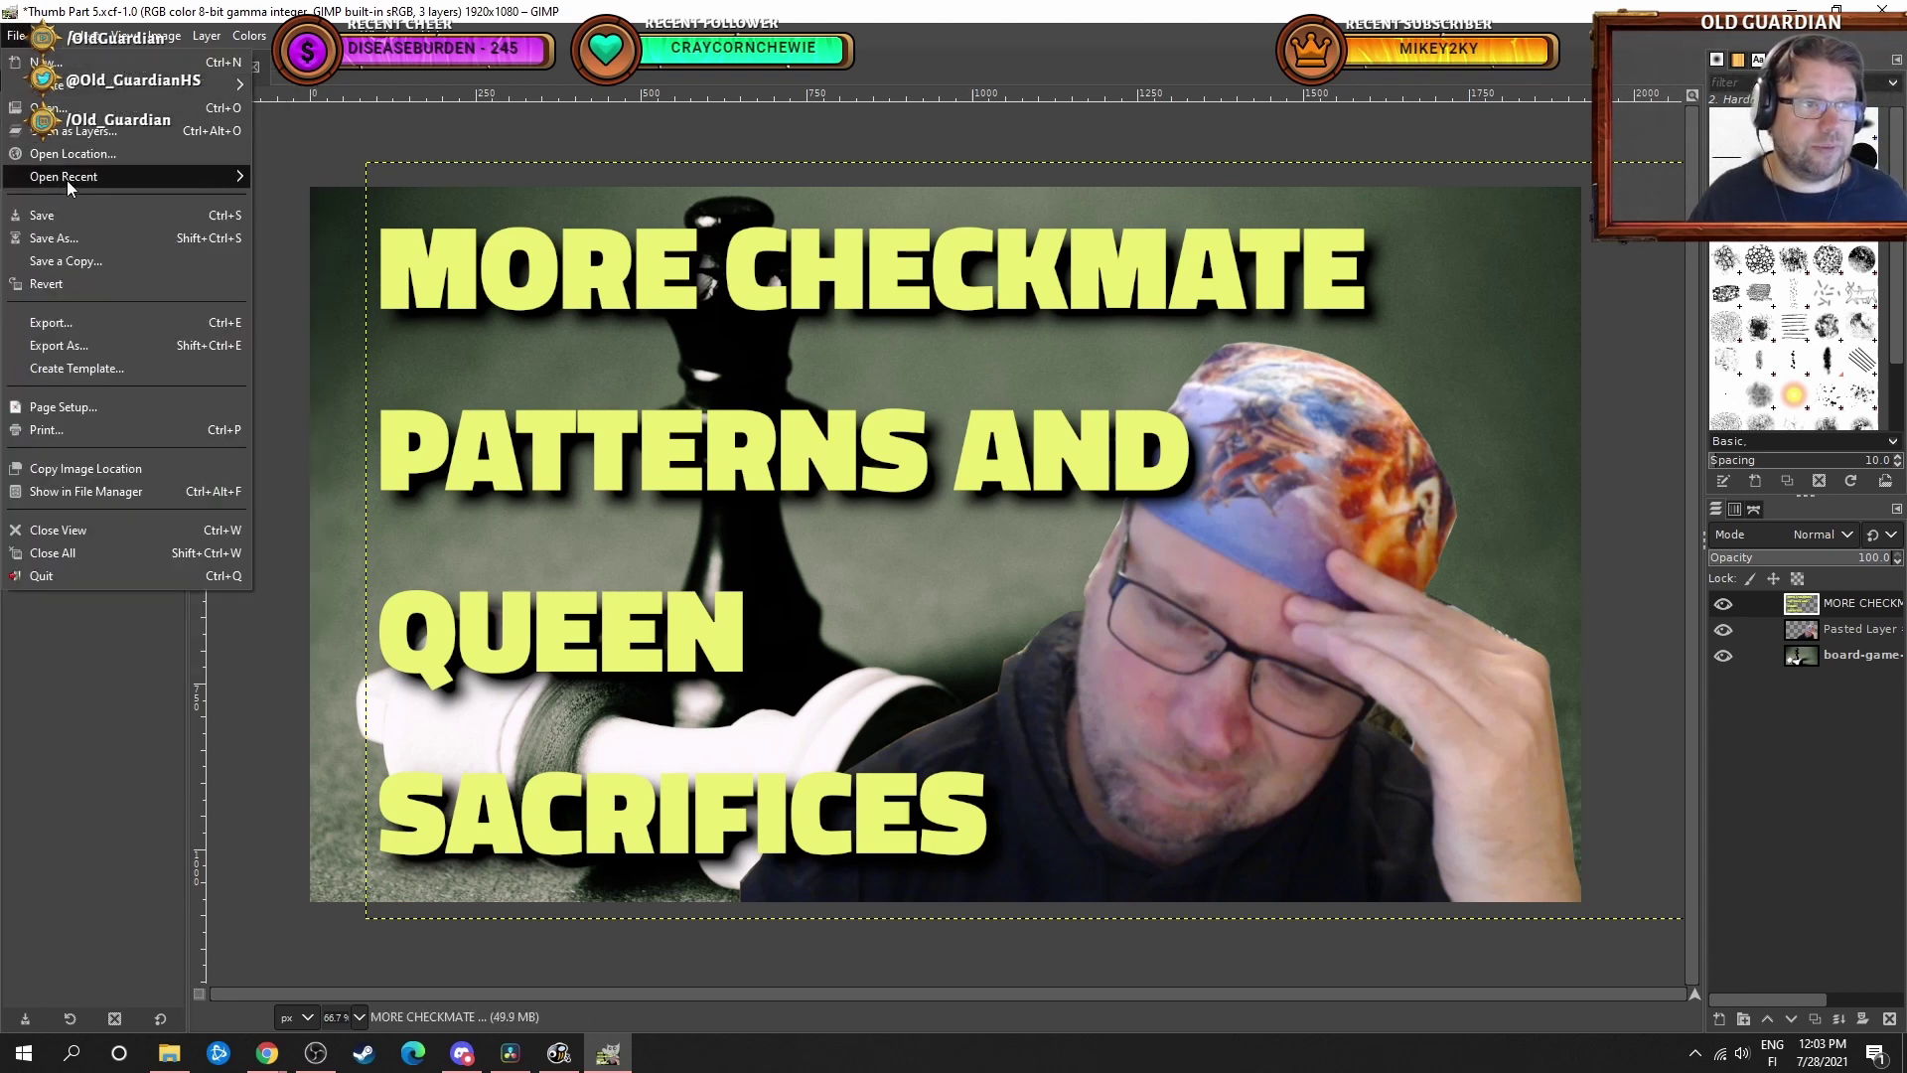
pyautogui.click(30, 219)
# Export the thumbnail as Thumb Part 5.jpg in the Chess 1 folder at JPEG quality 90.
pyautogui.click(16, 35)
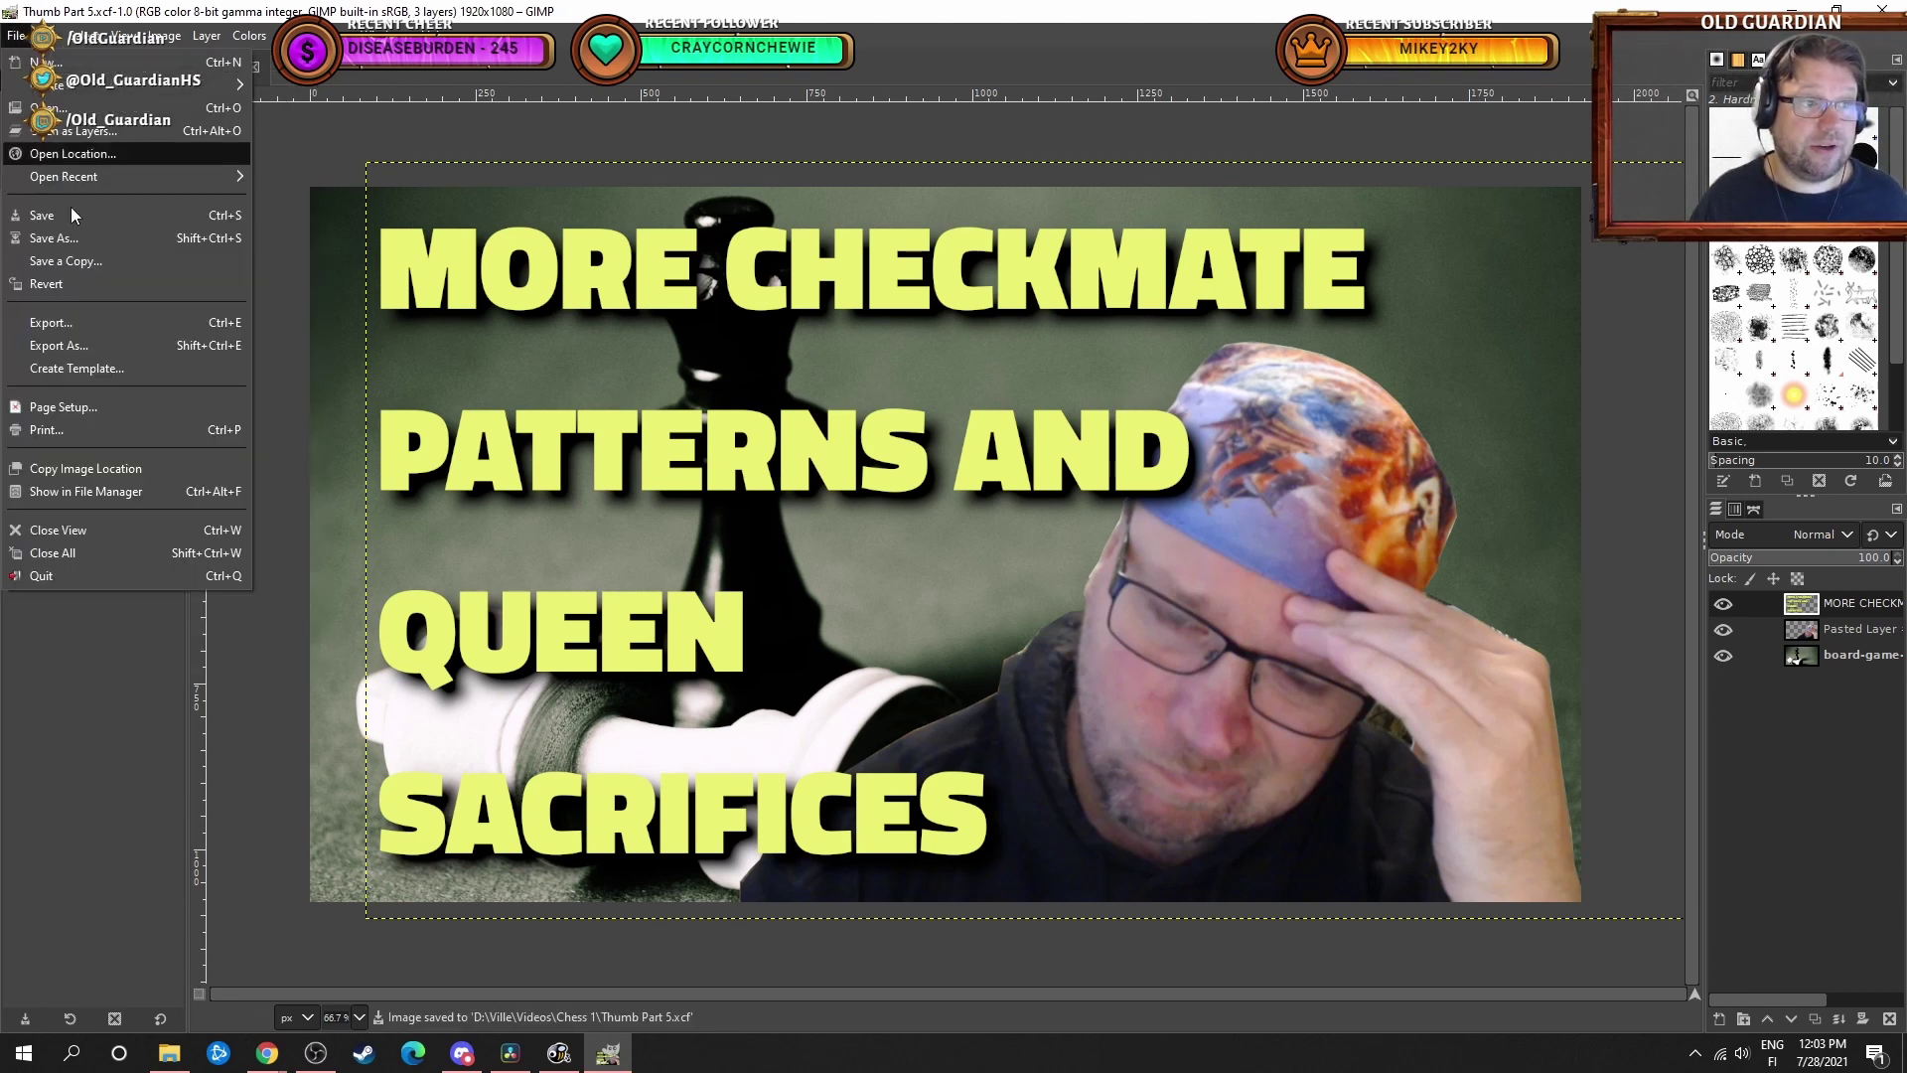
pyautogui.click(90, 320)
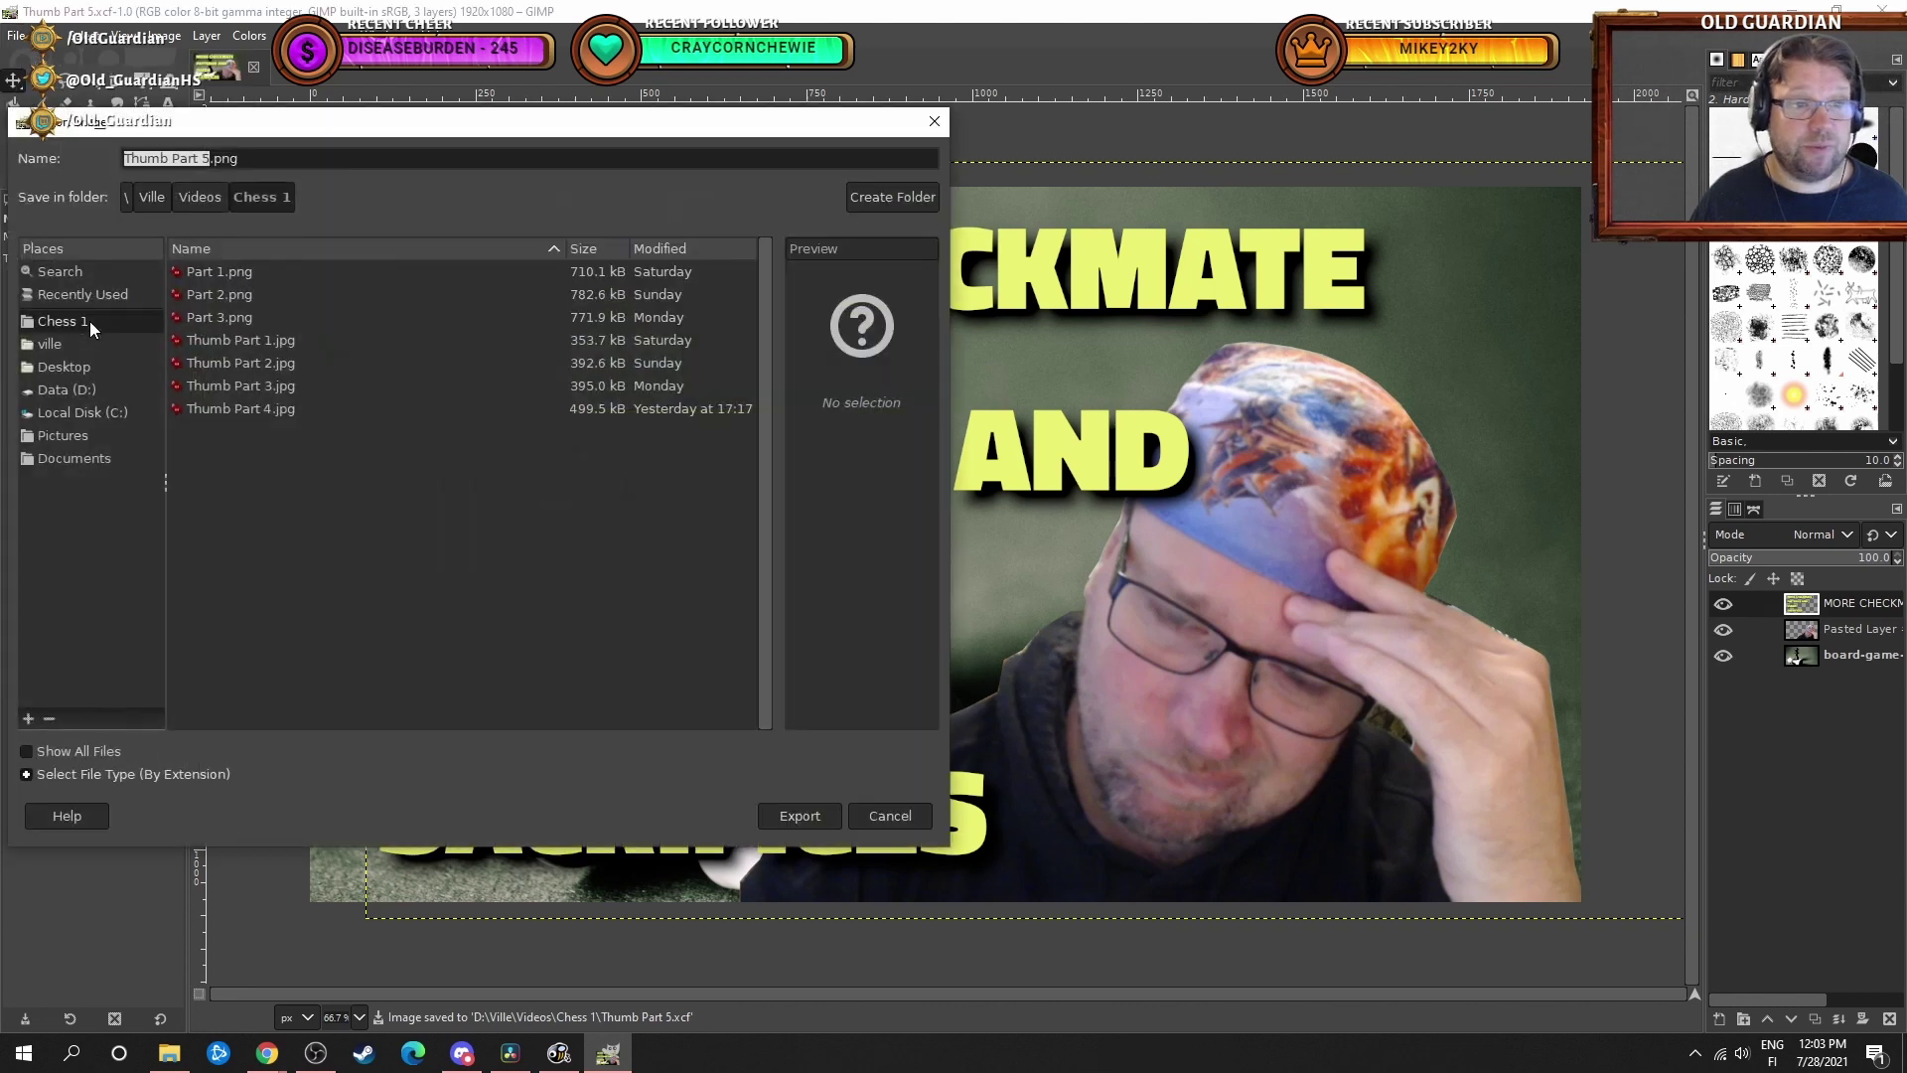
pyautogui.click(122, 773)
pyautogui.scroll(-4, 151, 717)
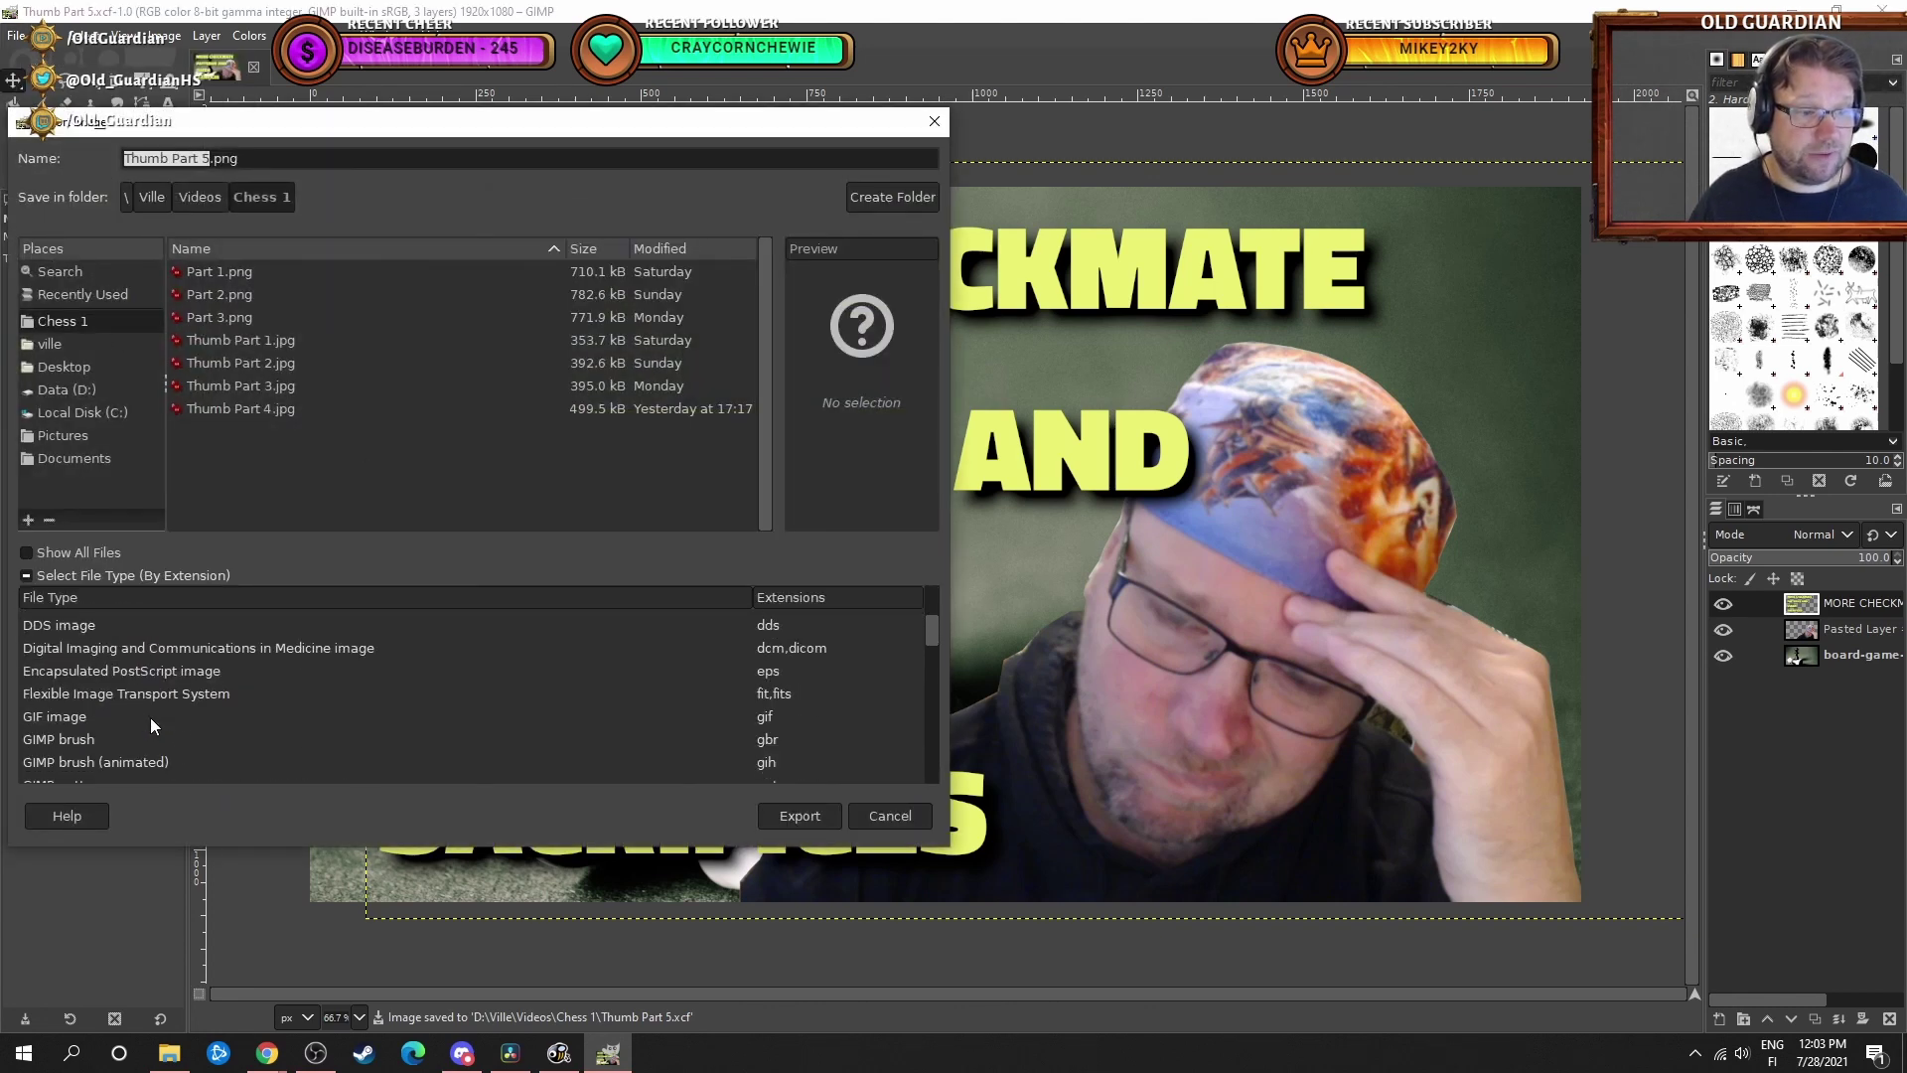
pyautogui.click(61, 756)
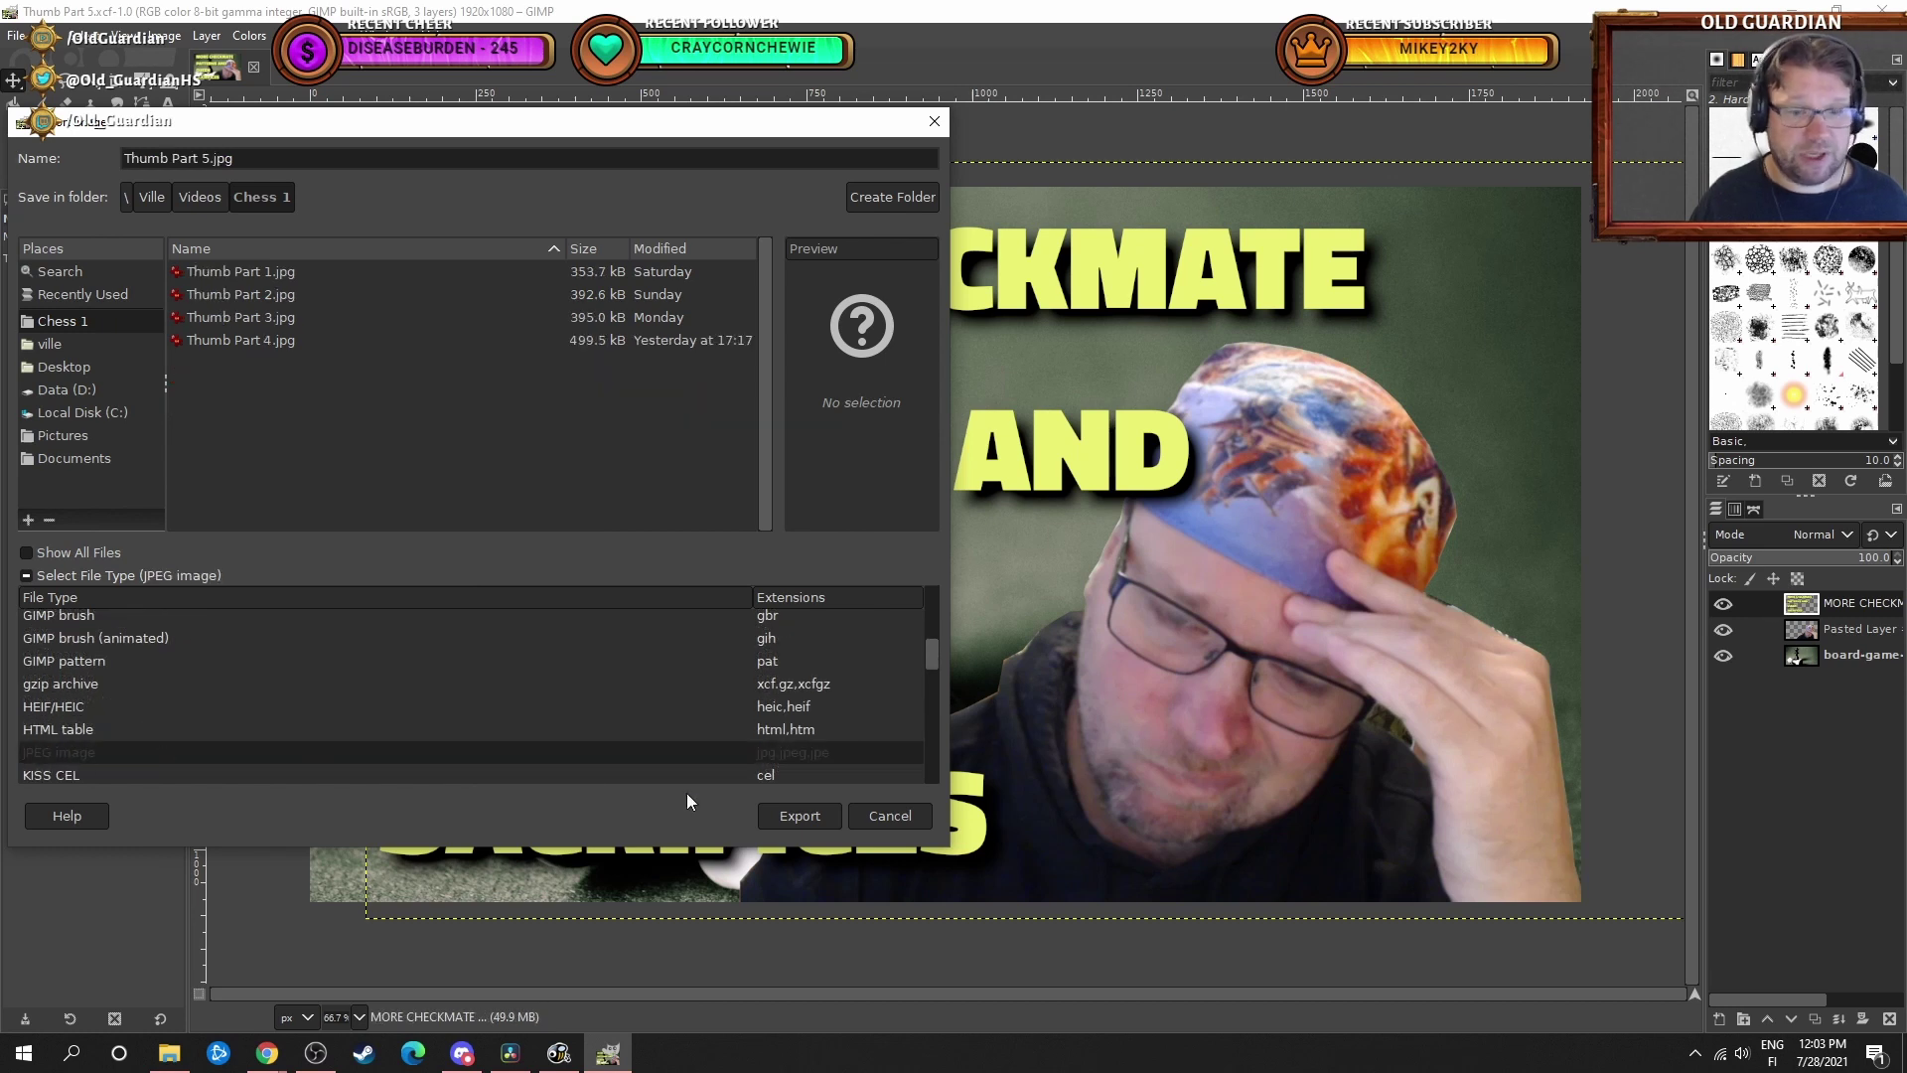
pyautogui.click(800, 814)
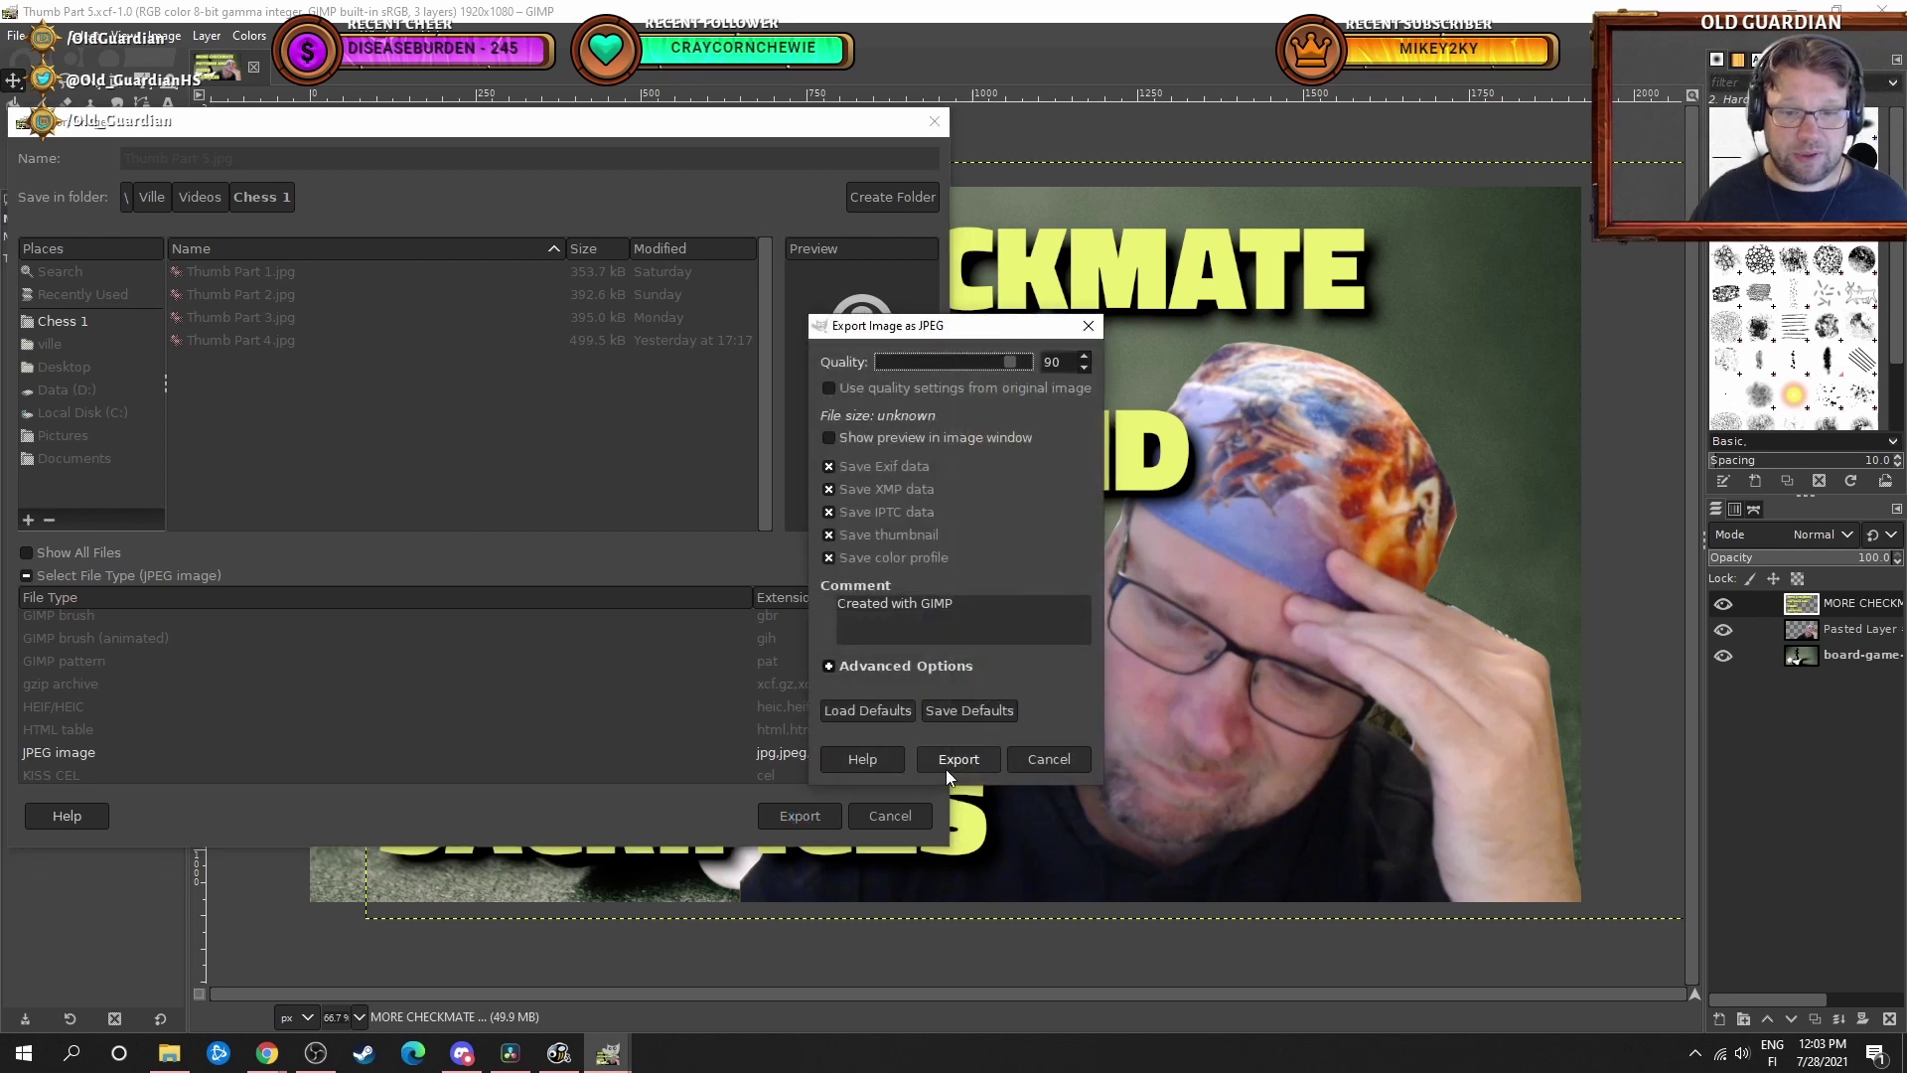
pyautogui.click(956, 765)
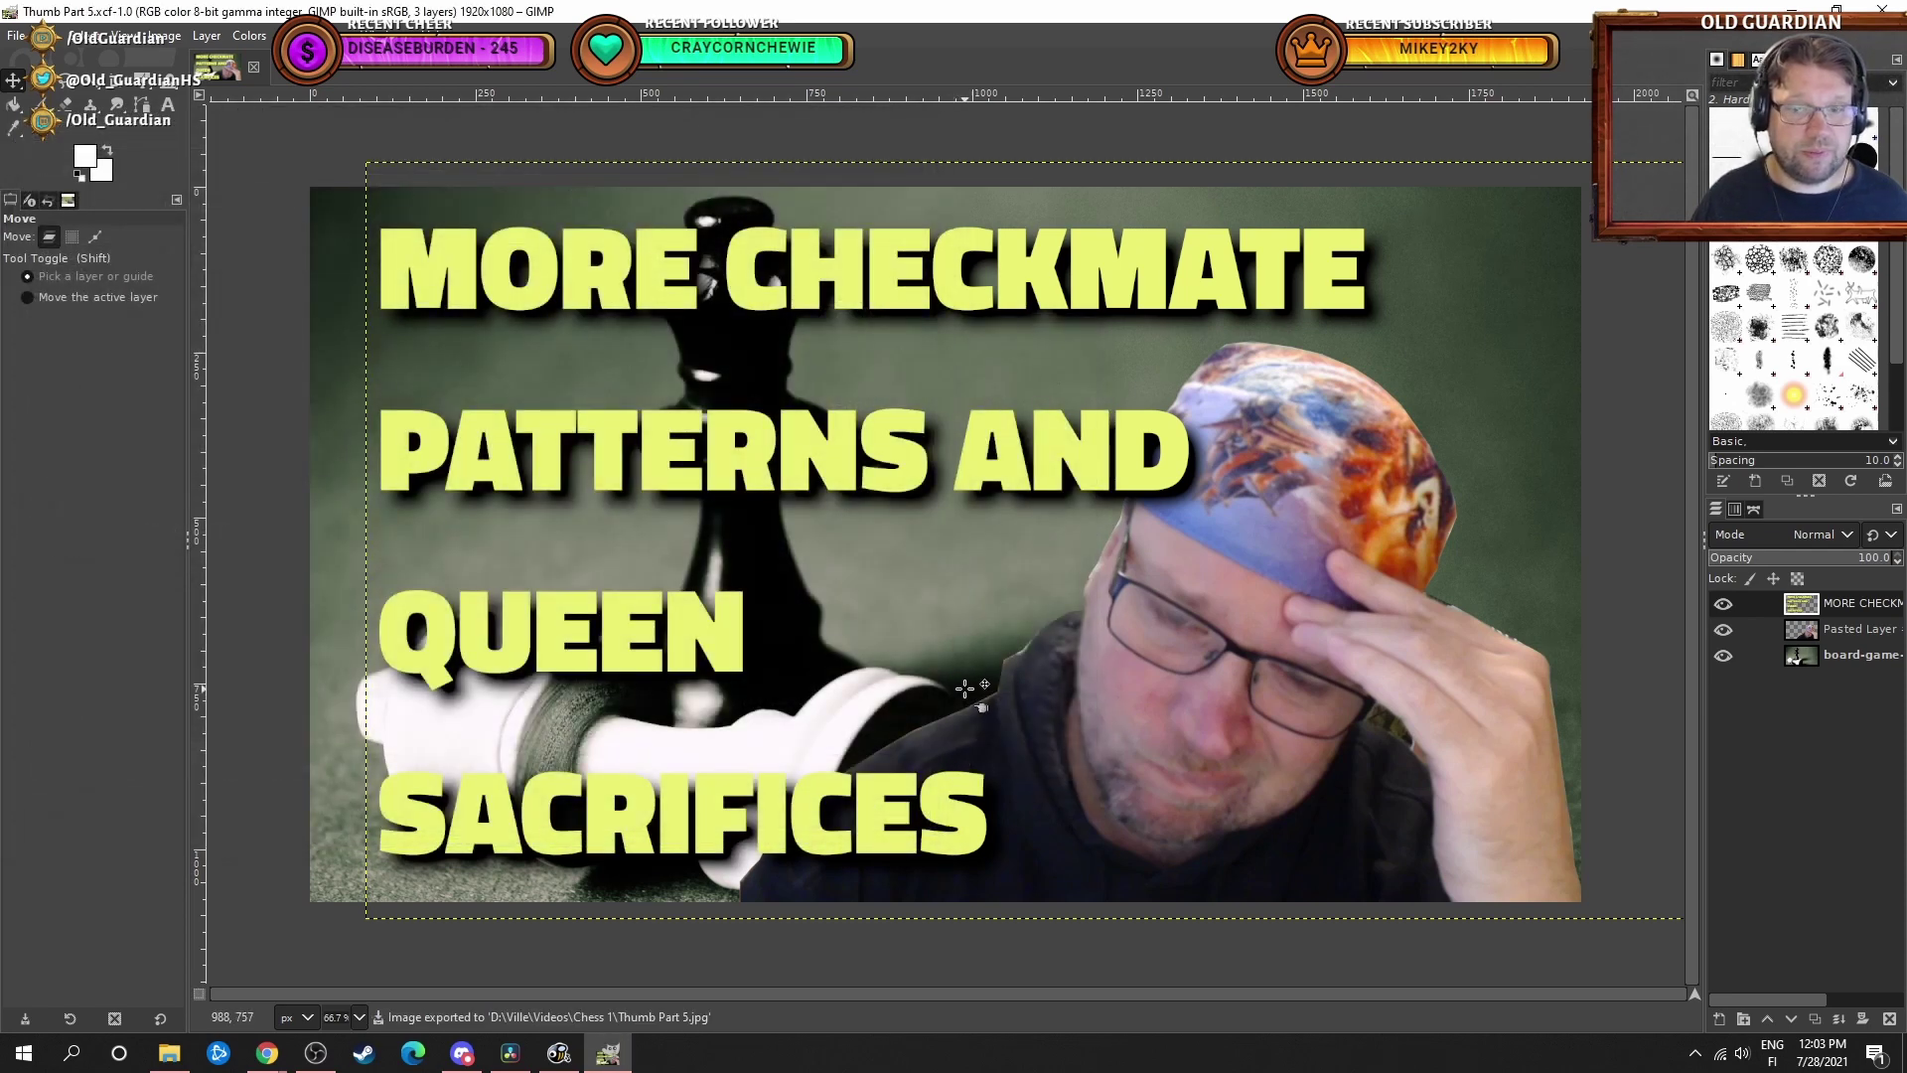